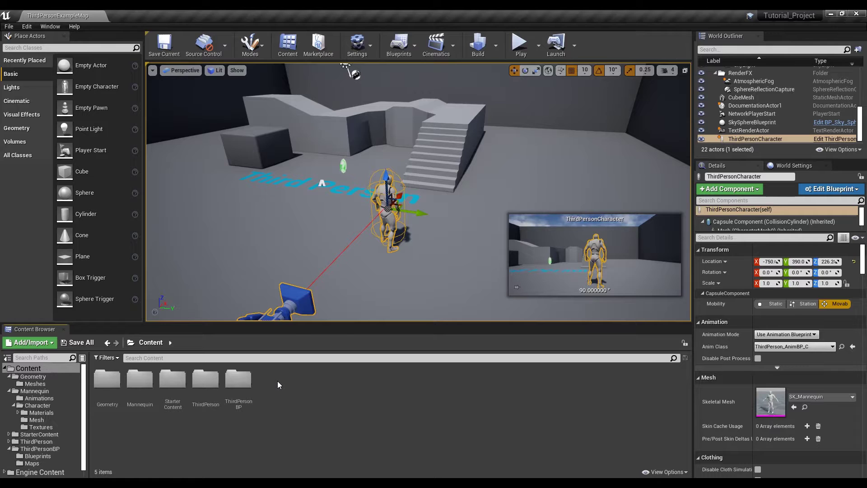
Create a Material Function asset in Content named MF_Aura and open it for editing.
{"action": "right_click", "coordinate": [277, 384]}
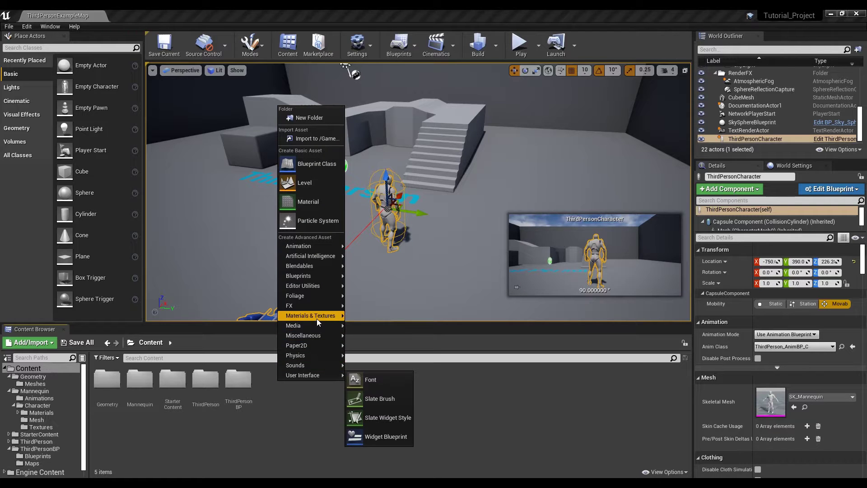
{"action": "mouse_move", "coordinate": [322, 319]}
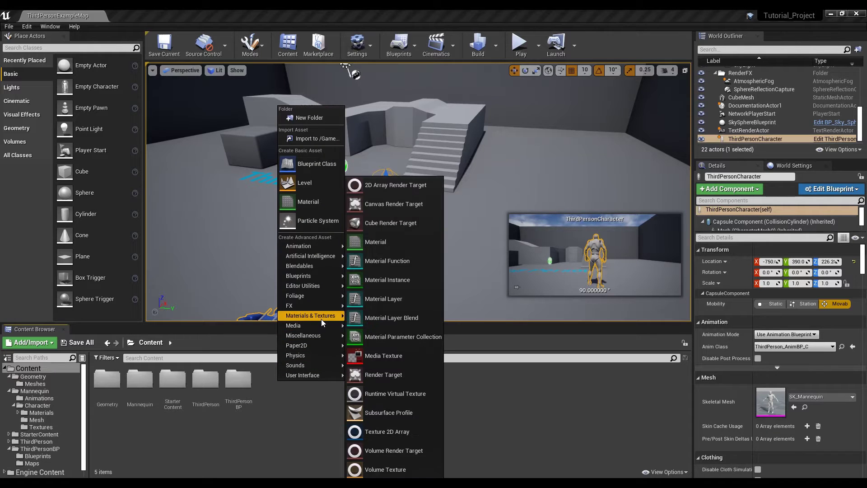
{"action": "left_click", "coordinate": [407, 263]}
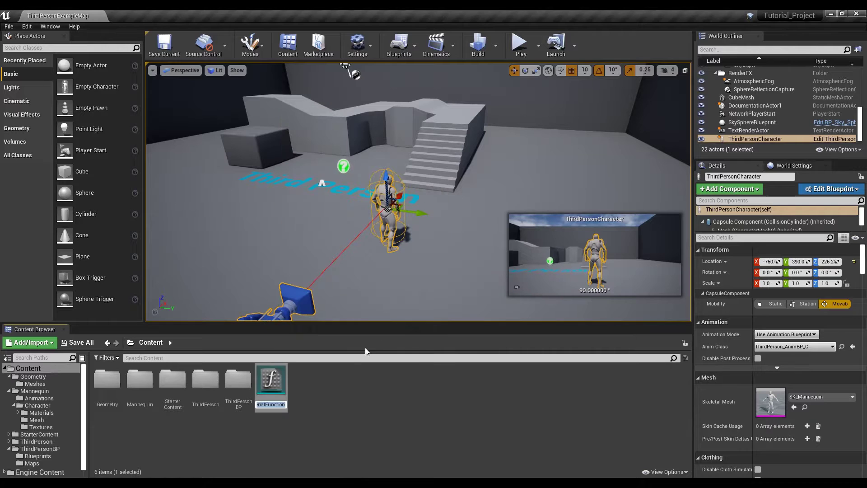
{"action": "type", "text": "MF_"}
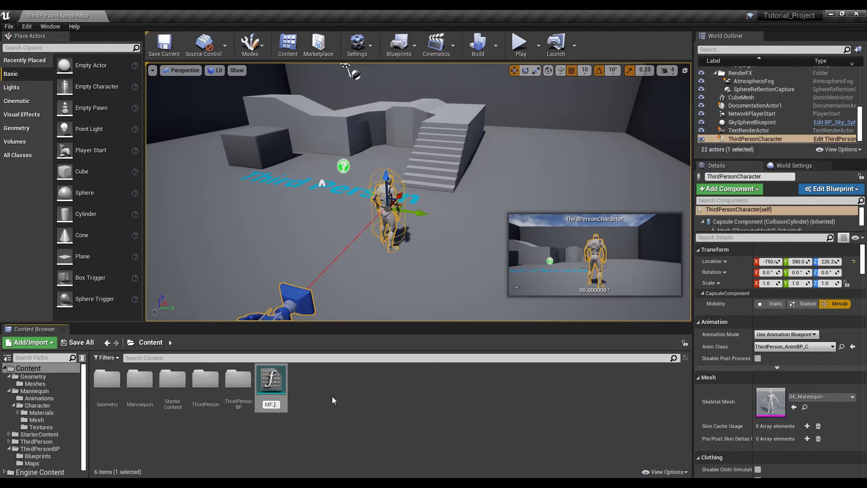
{"action": "type", "text": "Aura"}
{"action": "key", "text": "Return"}
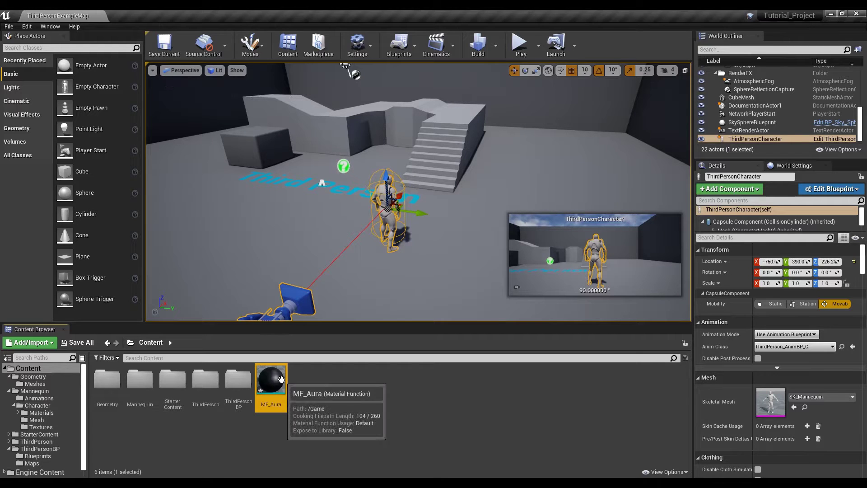
{"action": "double_click", "coordinate": [272, 381]}
{"action": "right_click_drag", "start_coordinate": [414, 265], "coordinate": [511, 275]}
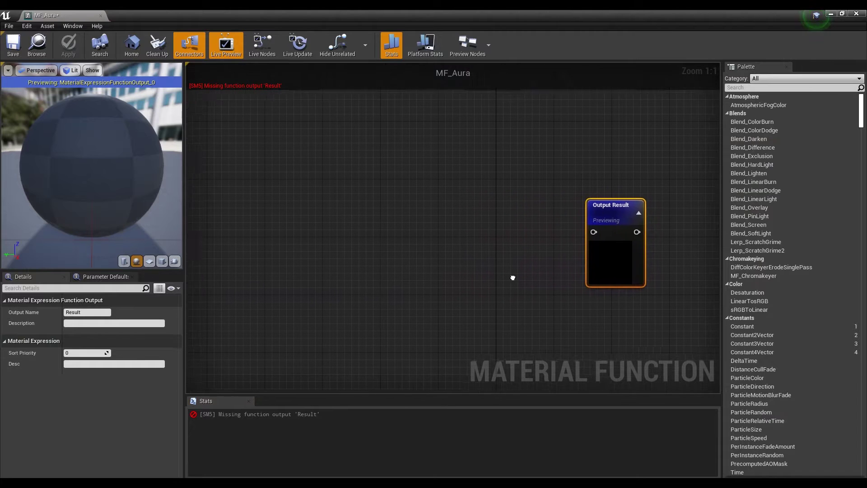
Add a MakeMaterialAttributes node and wire its output into MF_Aura's Output Result.
{"action": "scroll", "coordinate": [514, 279], "scroll_direction": "down", "scroll_amount": 1}
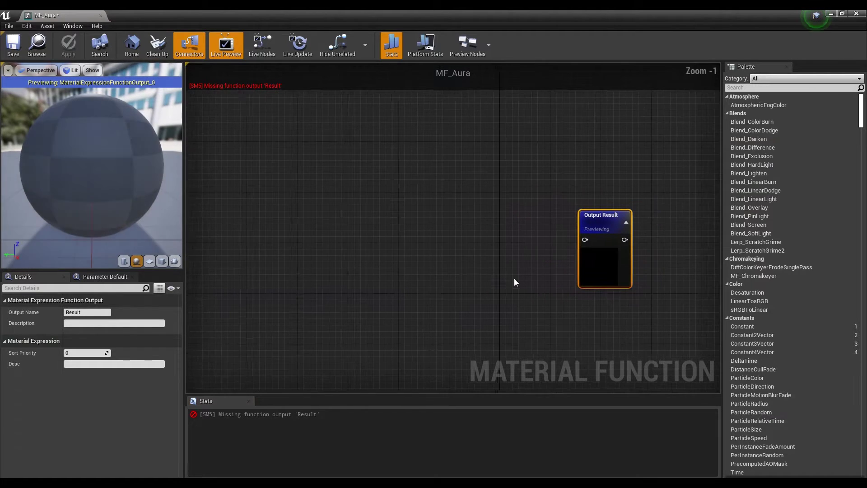
{"action": "right_click", "coordinate": [413, 159]}
{"action": "type", "text": "make"}
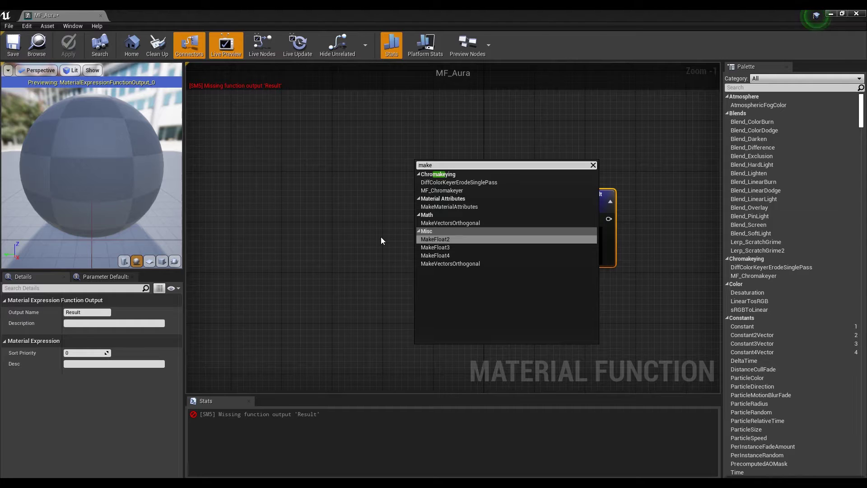
{"action": "left_click", "coordinate": [459, 206]}
{"action": "left_click_drag", "start_coordinate": [458, 186], "coordinate": [571, 284]}
{"action": "scroll", "coordinate": [530, 286], "scroll_direction": "down", "scroll_amount": 1}
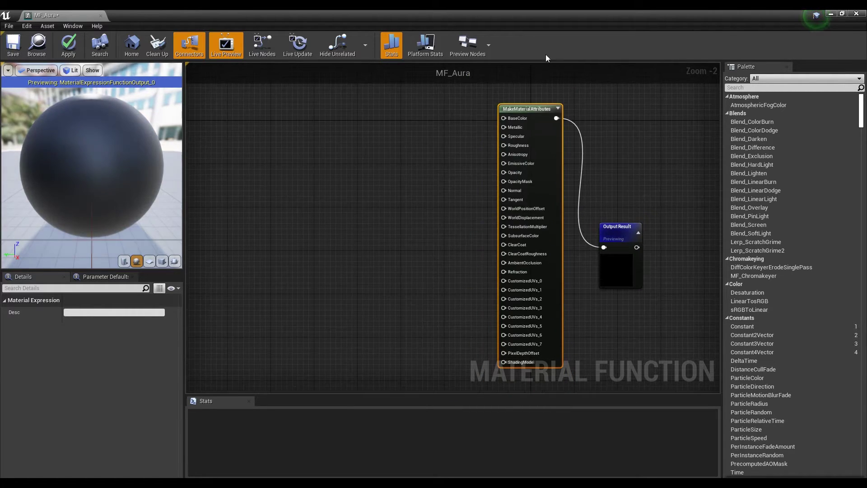
Add a Multiply node to the MF_Aura graph, placed below the attributes node.
{"action": "right_click_drag", "start_coordinate": [423, 217], "coordinate": [530, 208]}
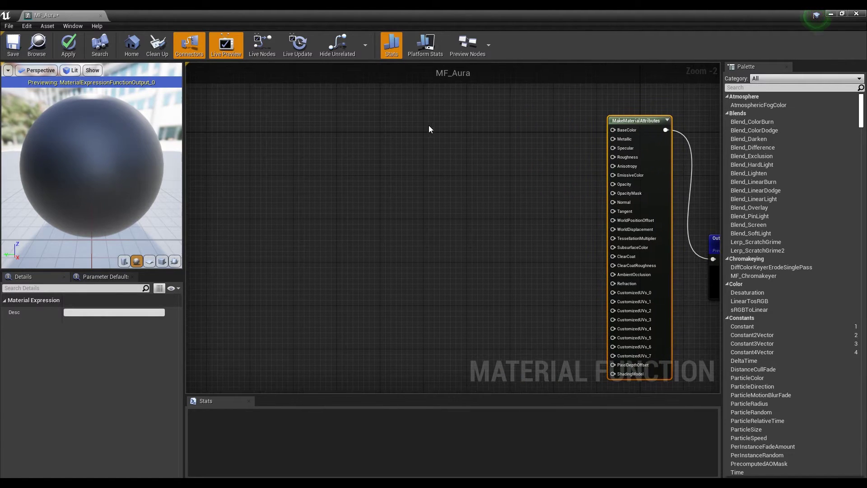
{"action": "left_click", "coordinate": [446, 135]}
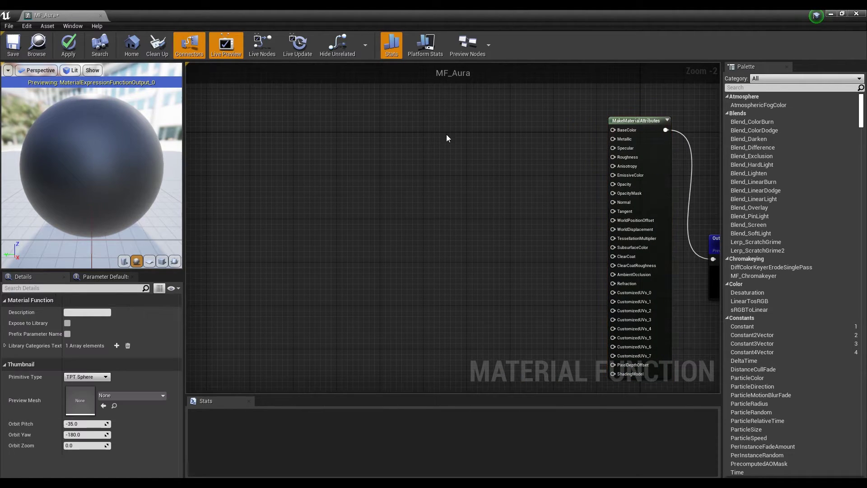
{"action": "left_click", "coordinate": [473, 142]}
{"action": "left_click_drag", "start_coordinate": [474, 143], "coordinate": [494, 181]}
{"action": "left_click", "coordinate": [405, 163]}
Add a Constant3Vector set to blue 0,0,50 and wire it into Multiply's A input.
{"action": "left_click", "coordinate": [386, 150]}
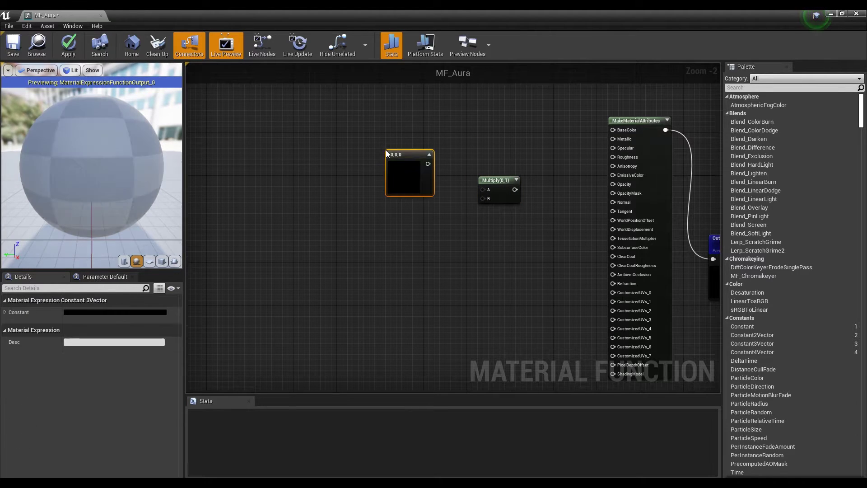
{"action": "left_click", "coordinate": [129, 311]}
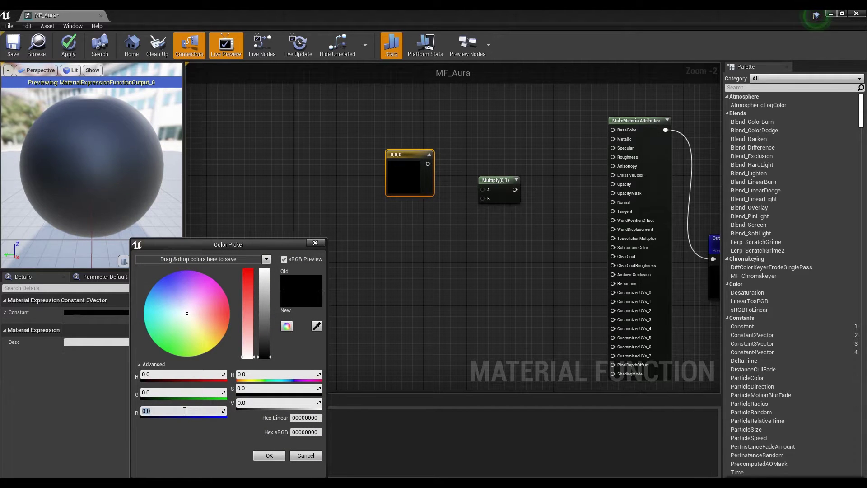
{"action": "key", "text": "Return"}
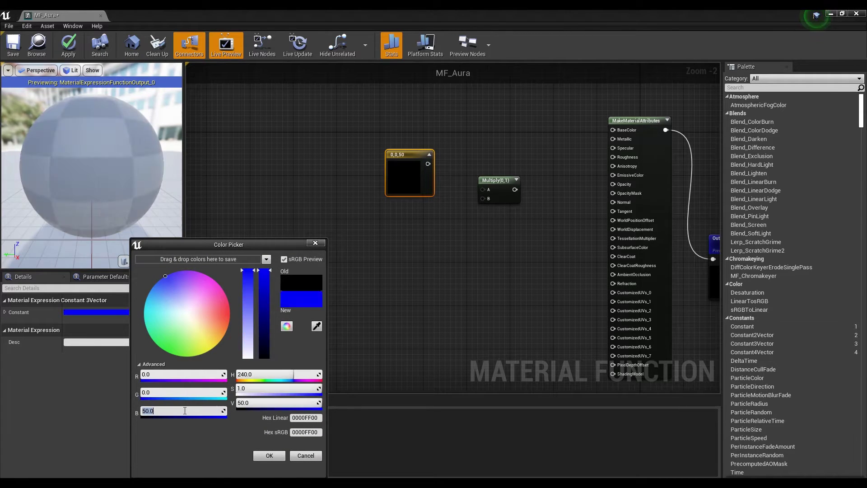
{"action": "left_click", "coordinate": [268, 455]}
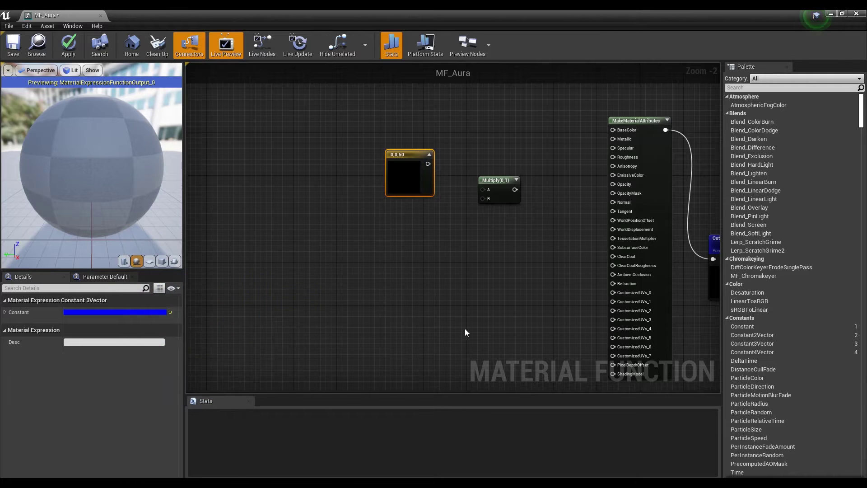
{"action": "left_click_drag", "start_coordinate": [428, 164], "coordinate": [508, 189]}
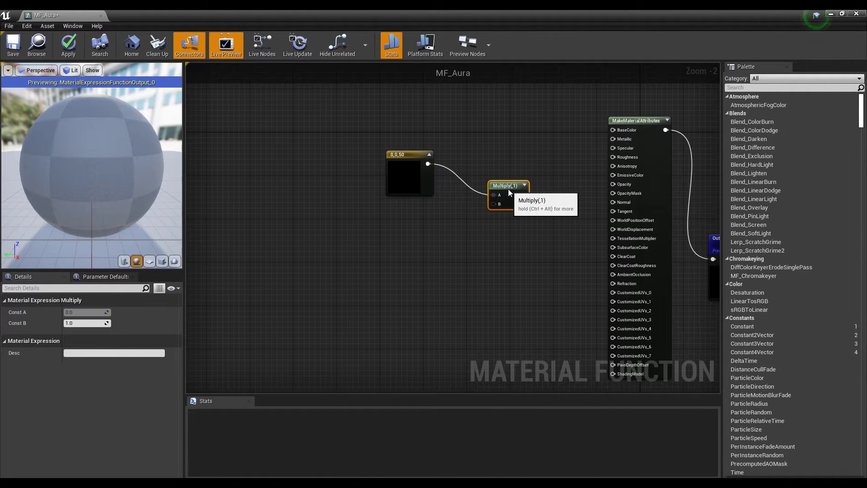
Add a Fresnel node below the Multiply node.
{"action": "left_click", "coordinate": [398, 247]}
{"action": "right_click", "coordinate": [374, 249]}
{"action": "type", "text": "fre"}
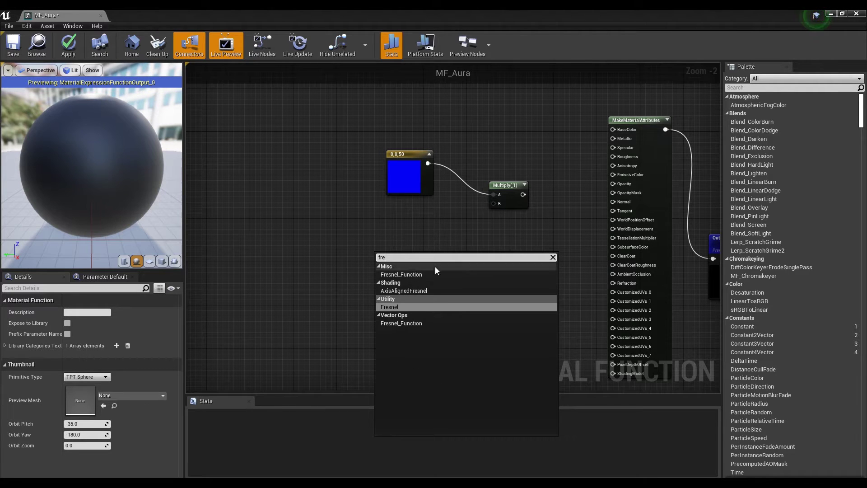
{"action": "left_click", "coordinate": [418, 307]}
{"action": "left_click_drag", "start_coordinate": [415, 259], "coordinate": [431, 249]}
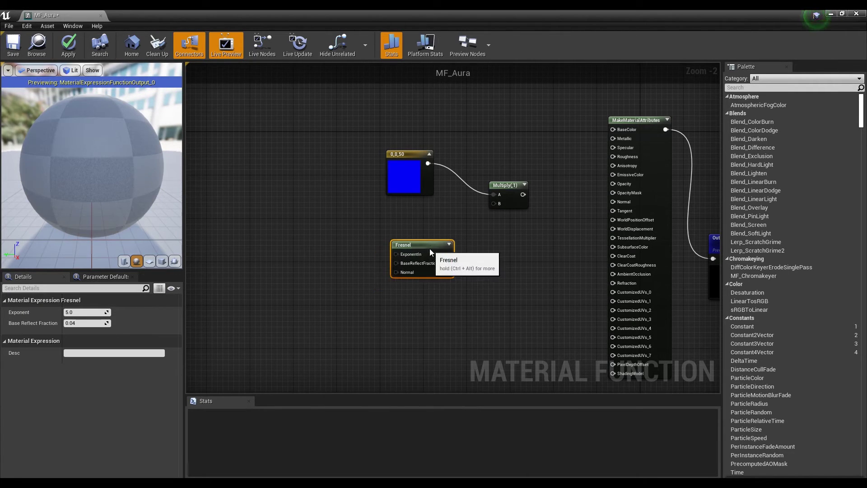
{"action": "left_click", "coordinate": [329, 237]}
Add two Scalar Parameters and name them Power and Reflect.
{"action": "left_click", "coordinate": [313, 226]}
{"action": "type", "text": "sss"}
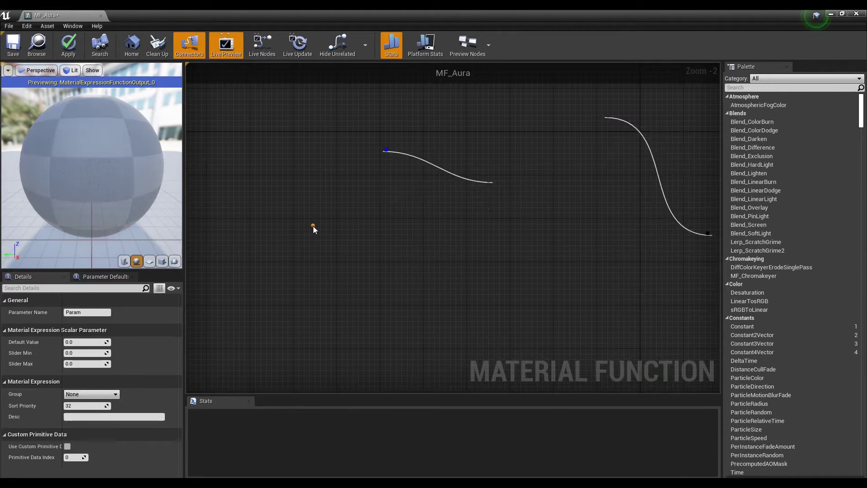
{"action": "left_click", "coordinate": [315, 270]}
{"action": "type", "text": "ss"}
{"action": "left_click", "coordinate": [330, 240]}
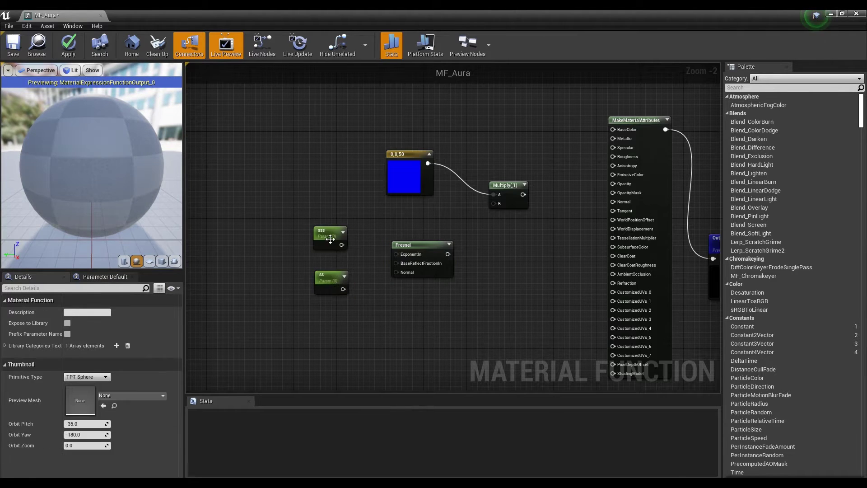
{"action": "left_click", "coordinate": [92, 312]}
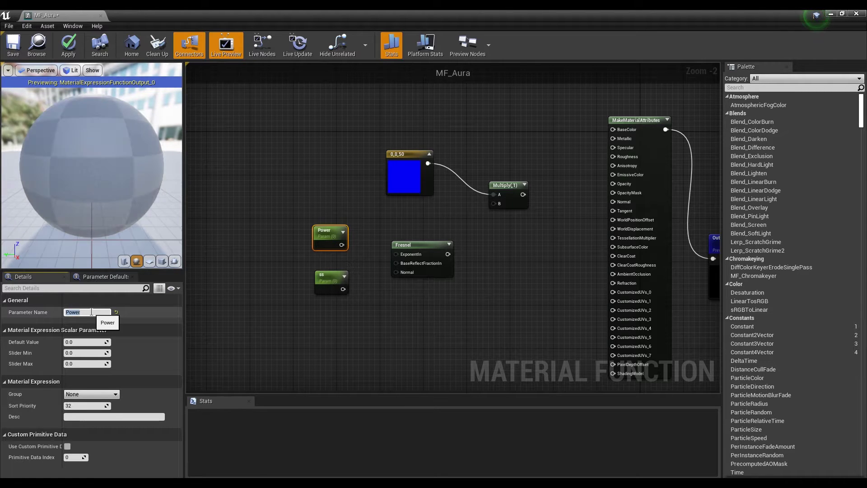
{"action": "left_click", "coordinate": [327, 276]}
{"action": "left_click", "coordinate": [93, 313]}
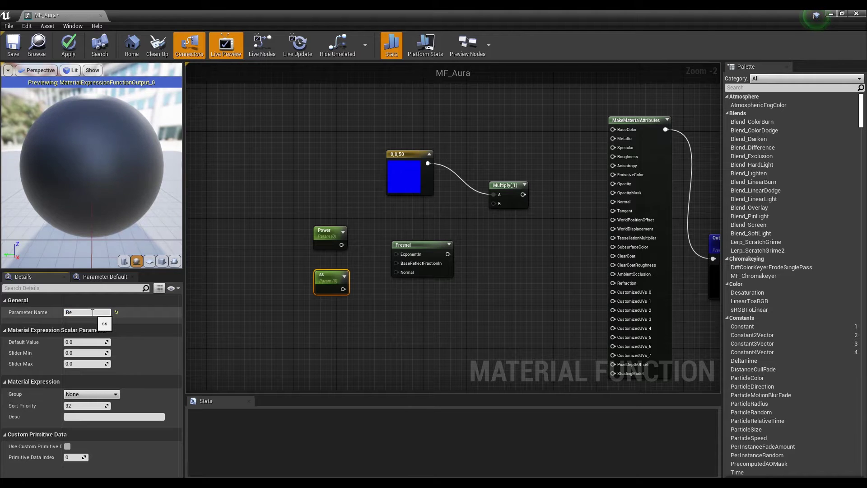
{"action": "key", "text": "Return"}
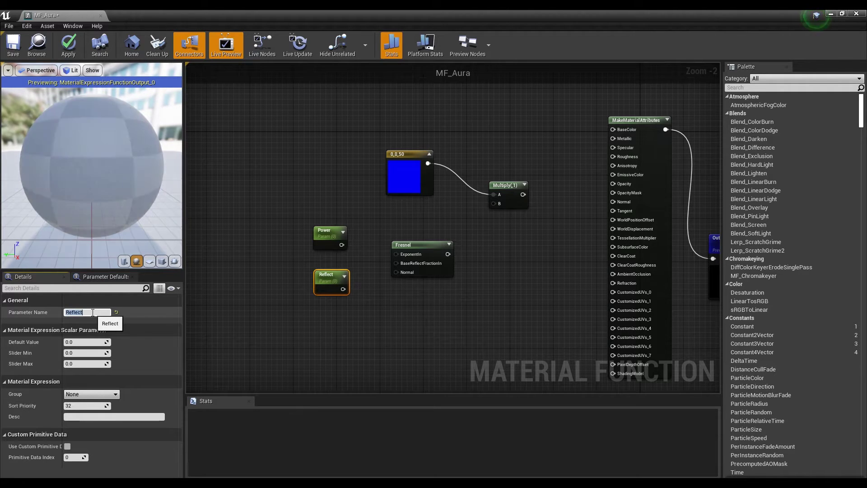
Set Power's default value to 4 and Reflect's default value to -0.1.
{"action": "left_click", "coordinate": [334, 243]}
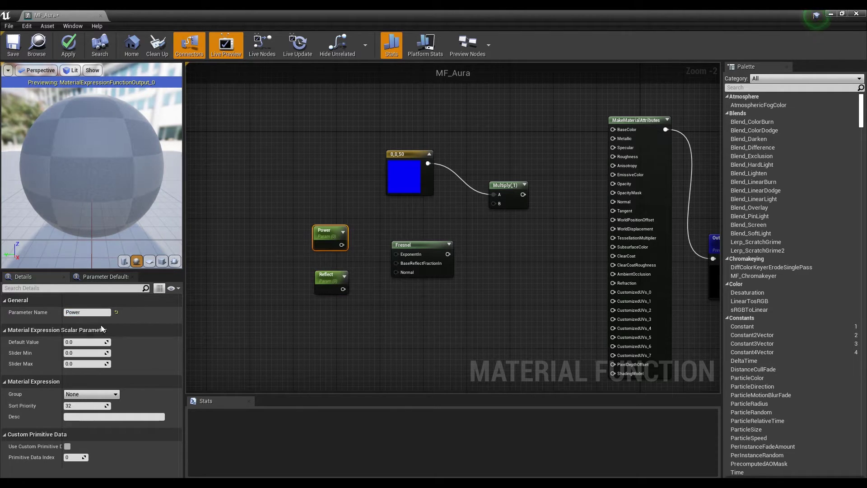
{"action": "key", "text": "Return"}
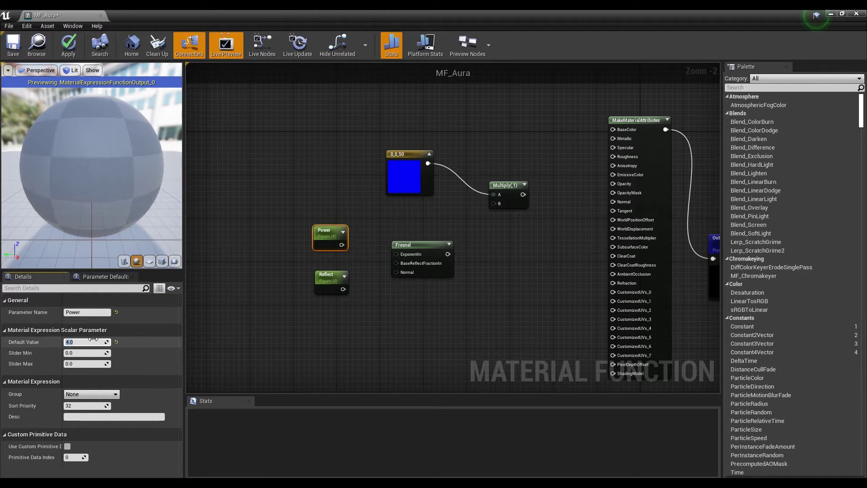
{"action": "left_click", "coordinate": [328, 277]}
{"action": "left_click", "coordinate": [90, 342]}
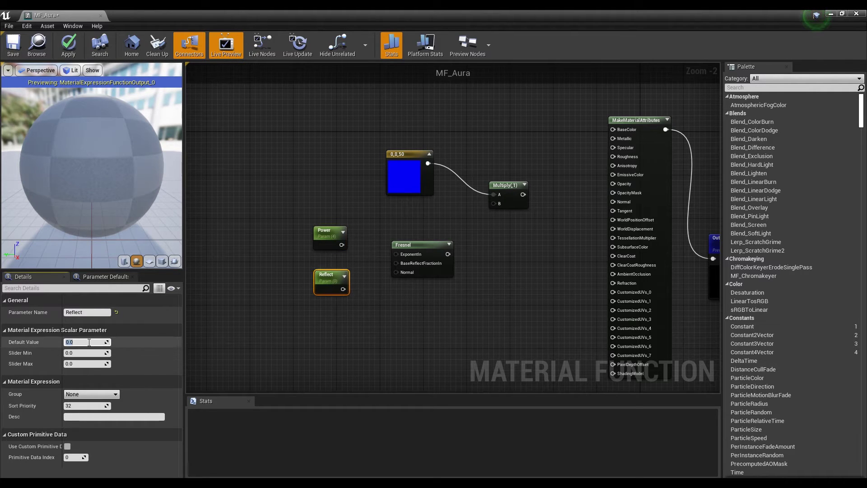
{"action": "key", "text": "Return"}
Wire Power into Fresnel ExponentIn and Reflect into BaseReflectFractionIn, then preview Fresnel.
{"action": "left_click_drag", "start_coordinate": [342, 245], "coordinate": [401, 256]}
{"action": "left_click_drag", "start_coordinate": [347, 289], "coordinate": [397, 265]}
{"action": "right_click", "coordinate": [431, 252]}
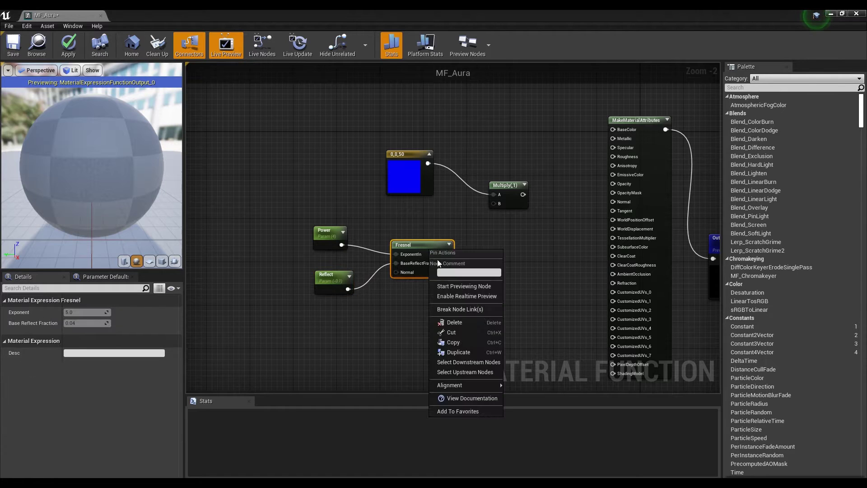
{"action": "left_click", "coordinate": [460, 286]}
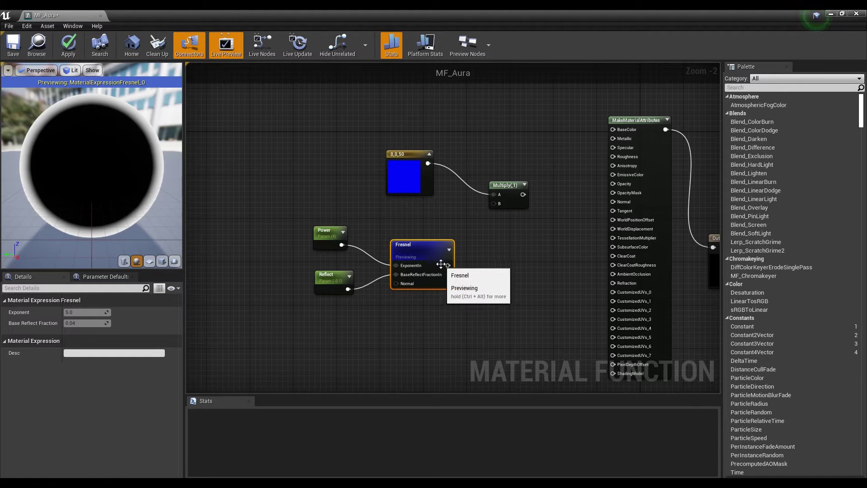
Connect Fresnel's output to Multiply's B input and briefly preview the Multiply result.
{"action": "left_click_drag", "start_coordinate": [447, 265], "coordinate": [494, 204]}
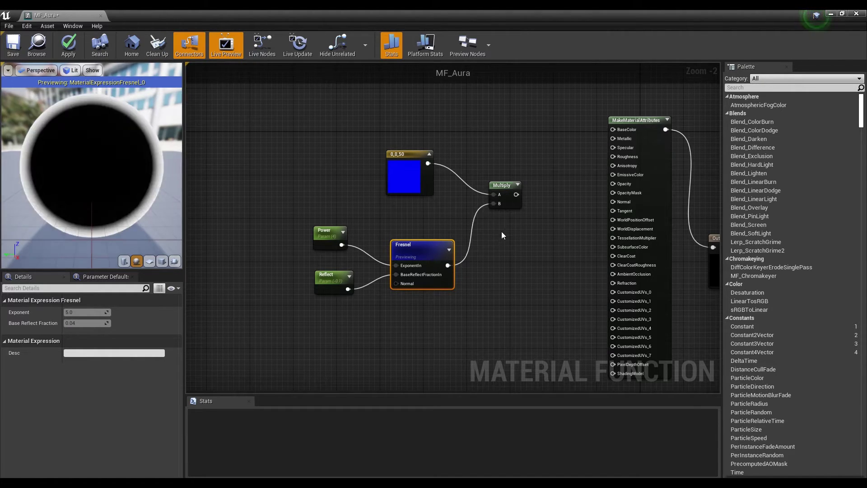
{"action": "right_click", "coordinate": [503, 186]}
{"action": "left_click", "coordinate": [527, 223]}
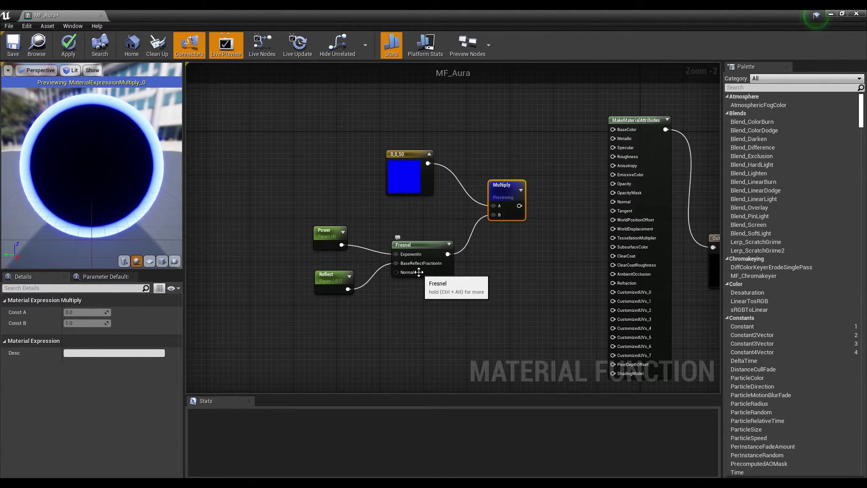
{"action": "right_click", "coordinate": [500, 189]}
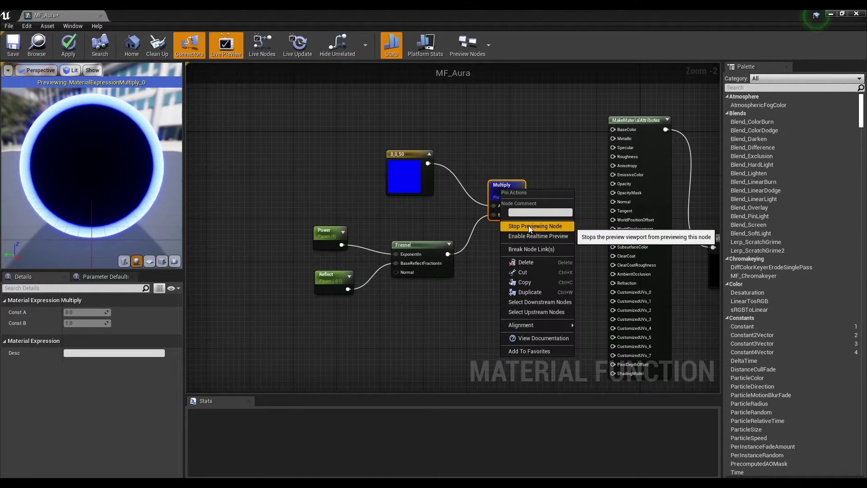
{"action": "left_click", "coordinate": [529, 226]}
Wire Multiply into EmissiveColor, rearrange the nodes, and restore the editor to a small window.
{"action": "left_click_drag", "start_coordinate": [516, 195], "coordinate": [613, 175]}
{"action": "left_click_drag", "start_coordinate": [558, 138], "coordinate": [296, 313]}
{"action": "left_click_drag", "start_coordinate": [506, 186], "coordinate": [571, 196]}
{"action": "left_click", "coordinate": [567, 158]}
{"action": "right_click_drag", "start_coordinate": [567, 158], "coordinate": [476, 118]}
{"action": "scroll", "coordinate": [477, 118], "scroll_direction": "down", "scroll_amount": 1}
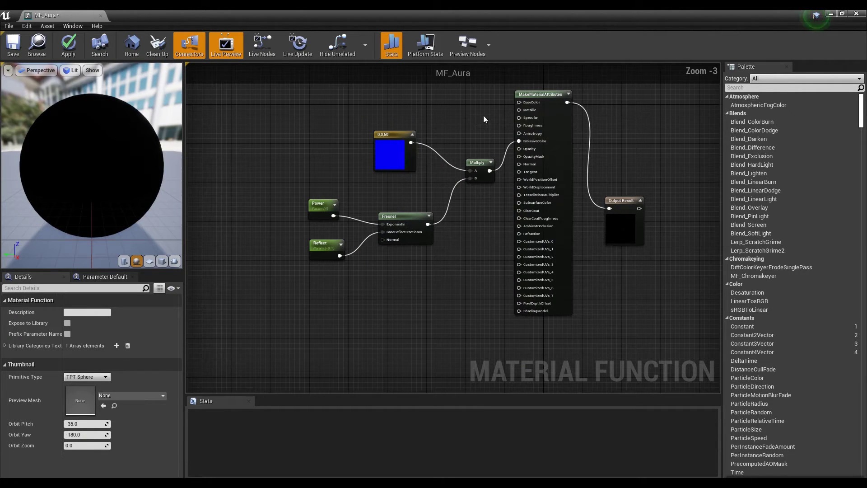
{"action": "left_click", "coordinate": [843, 14]}
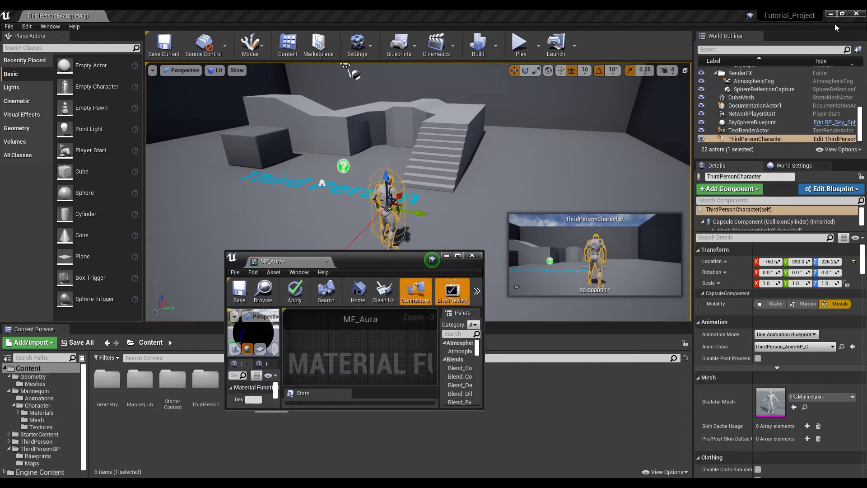
Open M_Male_Body from Character > Materials in its own floating window.
{"action": "left_click", "coordinate": [53, 405]}
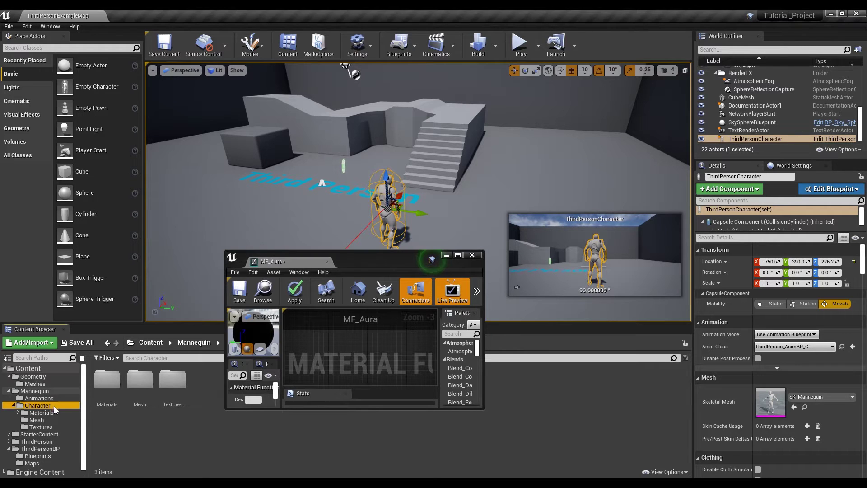
{"action": "double_click", "coordinate": [107, 380]}
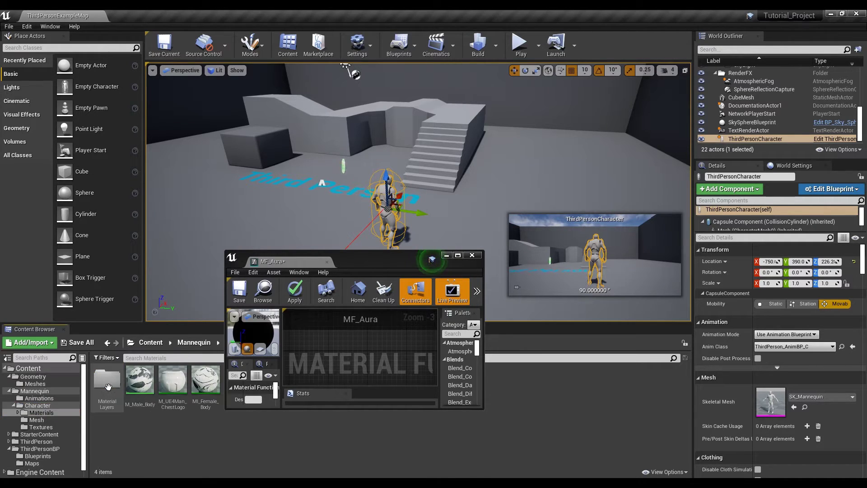
{"action": "double_click", "coordinate": [149, 387]}
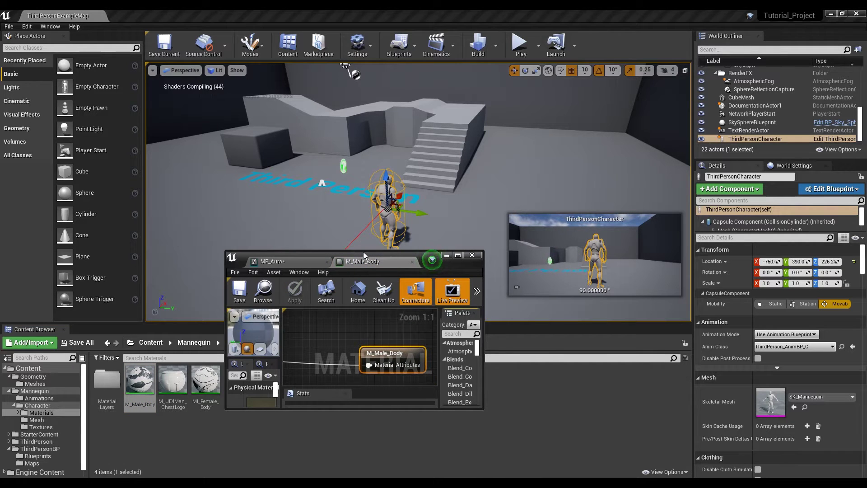
{"action": "left_click_drag", "start_coordinate": [364, 257], "coordinate": [600, 271]}
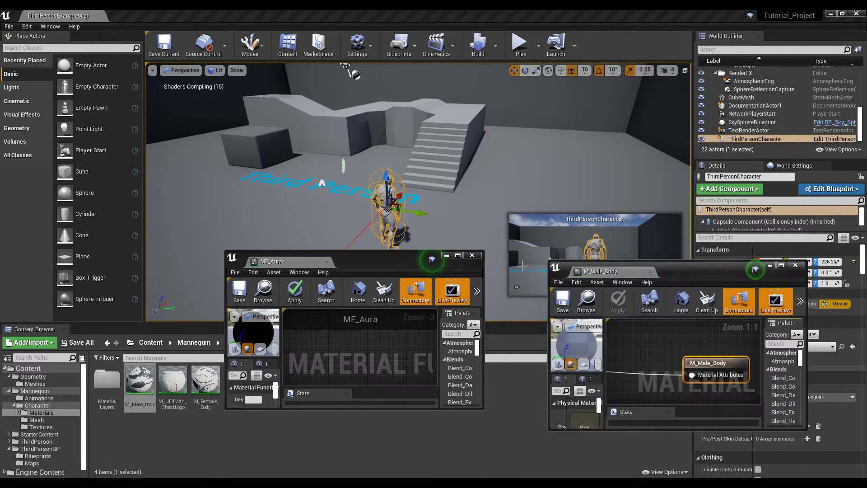
{"action": "left_click_drag", "start_coordinate": [404, 261], "coordinate": [356, 232]}
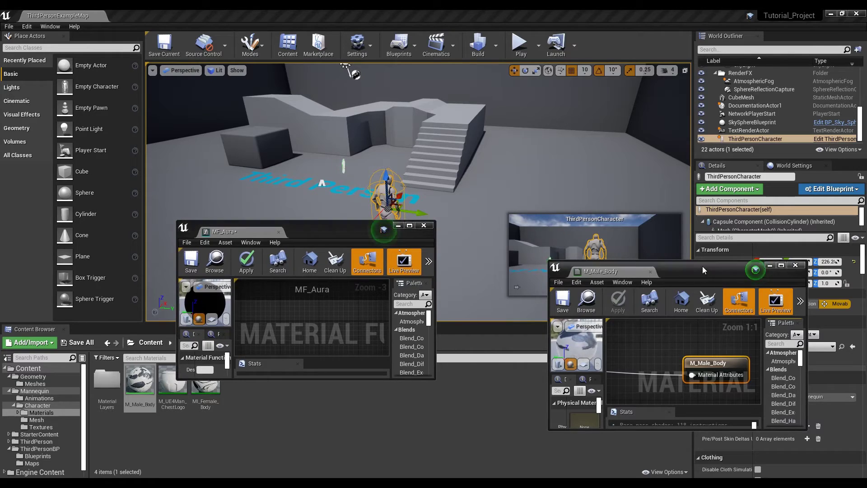
Find and select the BodyColor parameter node in M_Male_Body, then restore its window.
{"action": "double_click", "coordinate": [703, 266]}
{"action": "key", "text": "Home"}
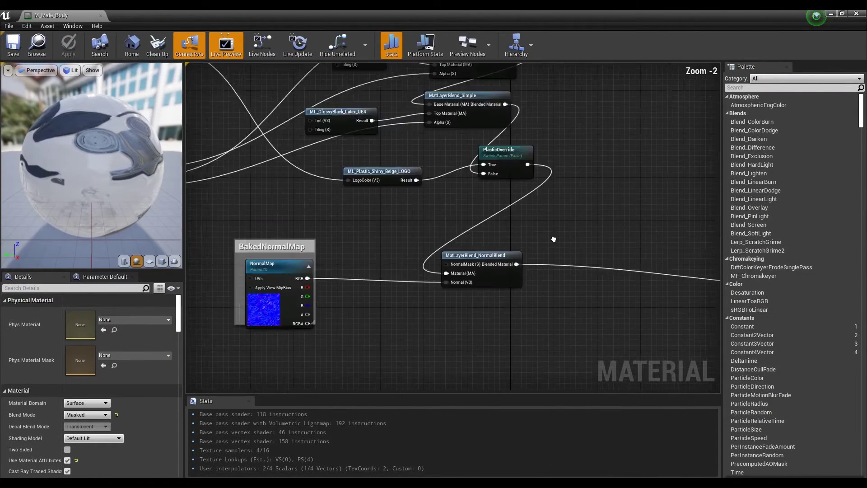
{"action": "right_click_drag", "start_coordinate": [331, 124], "coordinate": [389, 177]}
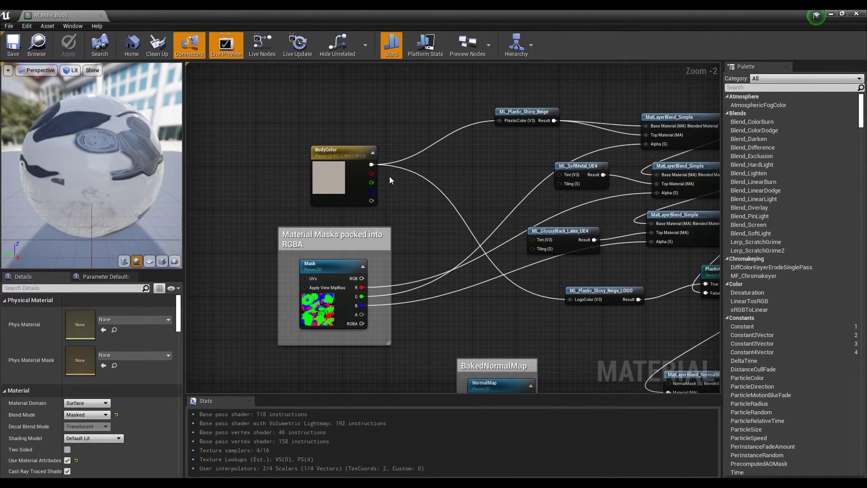
{"action": "left_click", "coordinate": [350, 155]}
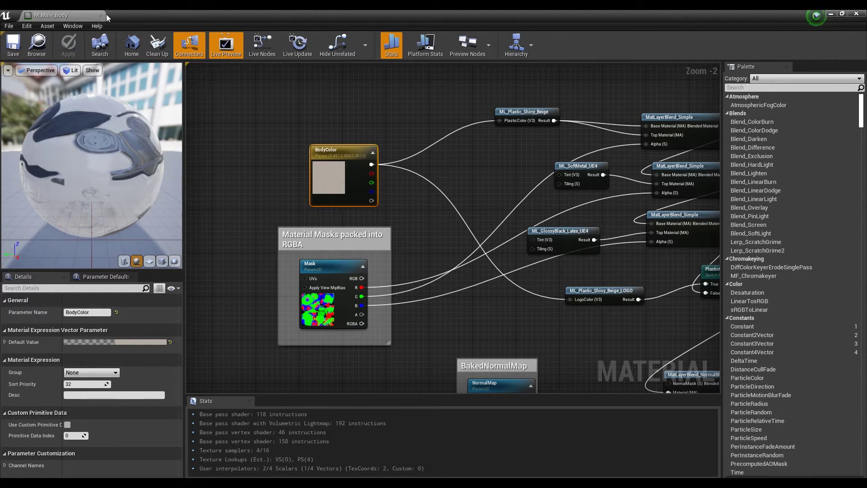
{"action": "left_click", "coordinate": [841, 14]}
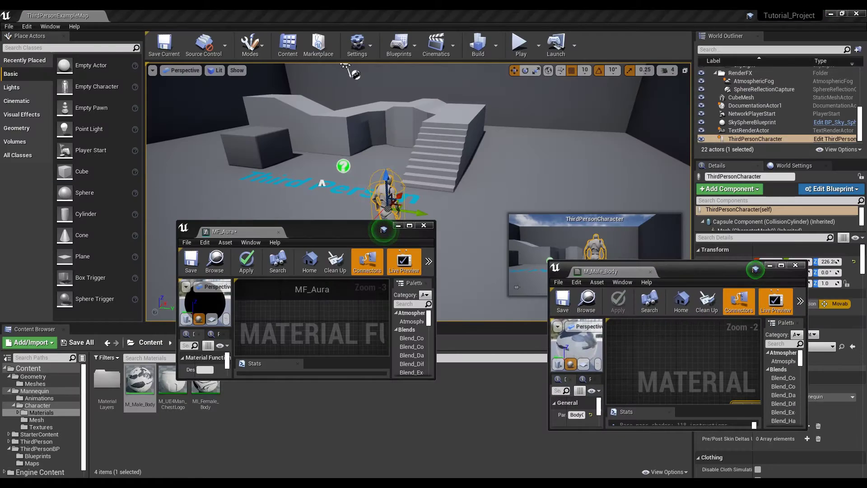
Paste the BodyColor vector parameter into MF_Aura and wire its RGB into BaseColor.
{"action": "left_click", "coordinate": [410, 226]}
{"action": "right_click_drag", "start_coordinate": [408, 174], "coordinate": [400, 295]}
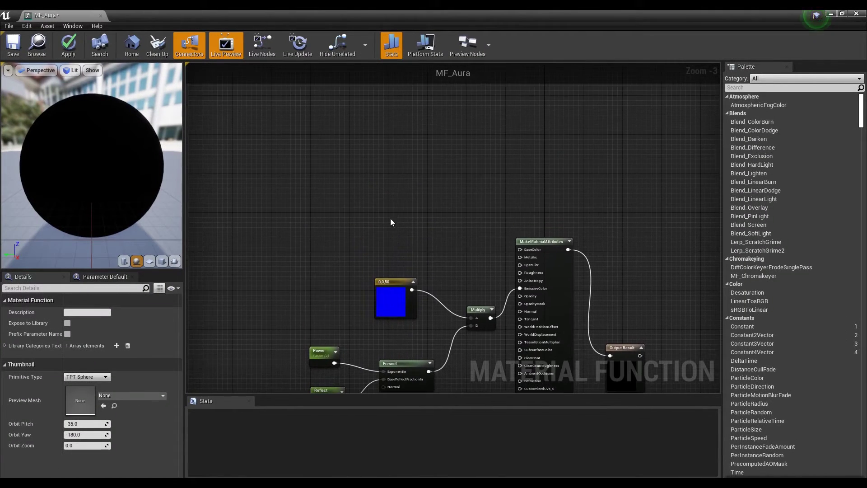
{"action": "key", "text": "ctrl+v"}
{"action": "left_click_drag", "start_coordinate": [417, 199], "coordinate": [525, 250]}
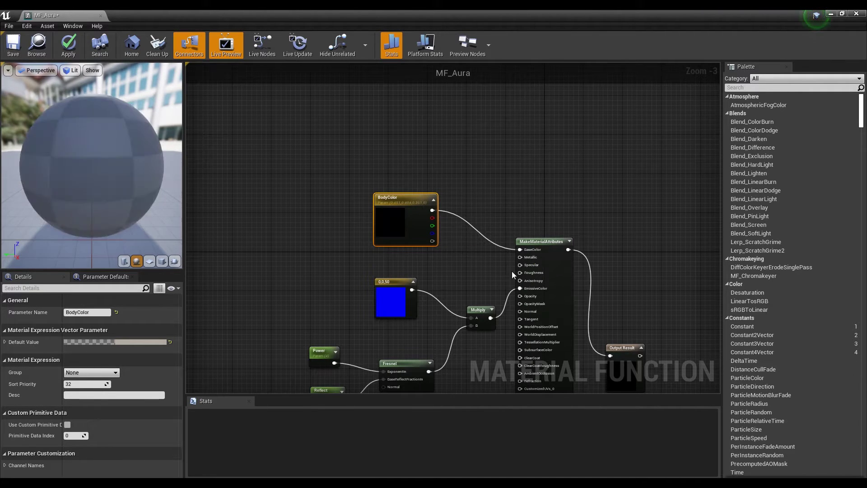
{"action": "right_click_drag", "start_coordinate": [480, 287], "coordinate": [384, 168]}
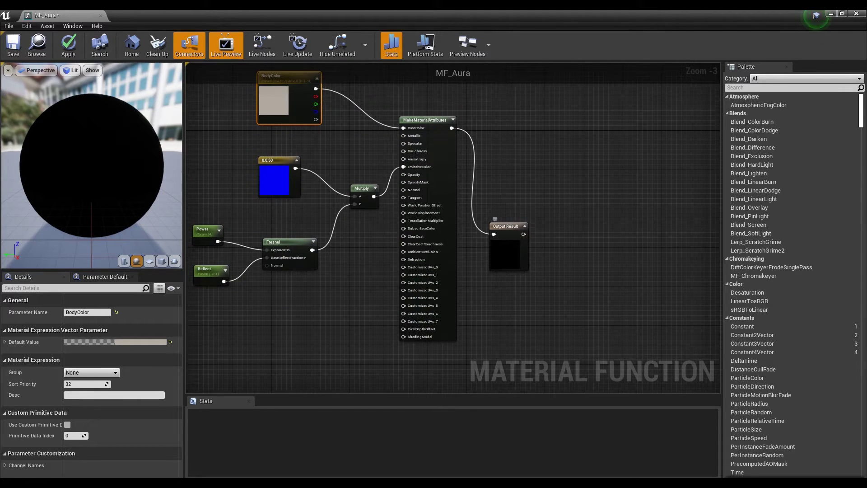
Preview MF_Aura's Output Result to check the blue fresnel glow, then save and close the editor.
{"action": "right_click", "coordinate": [507, 224]}
{"action": "left_click", "coordinate": [548, 262]}
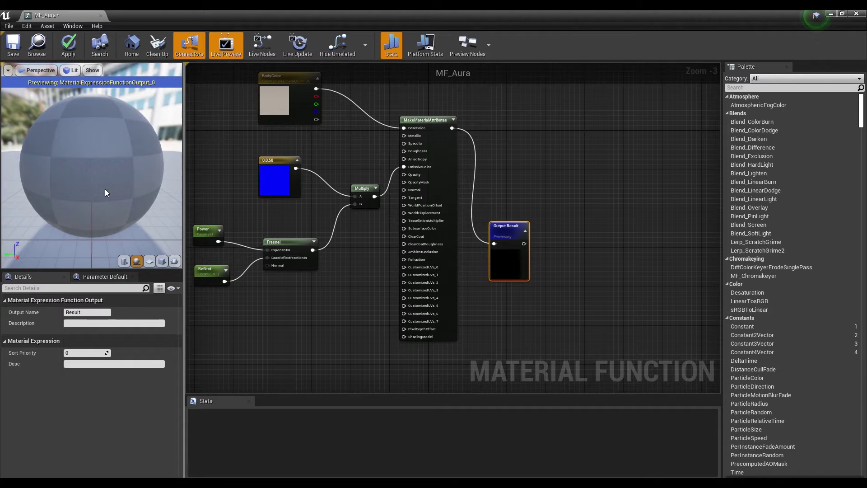
{"action": "left_click_drag", "start_coordinate": [104, 188], "coordinate": [122, 183]}
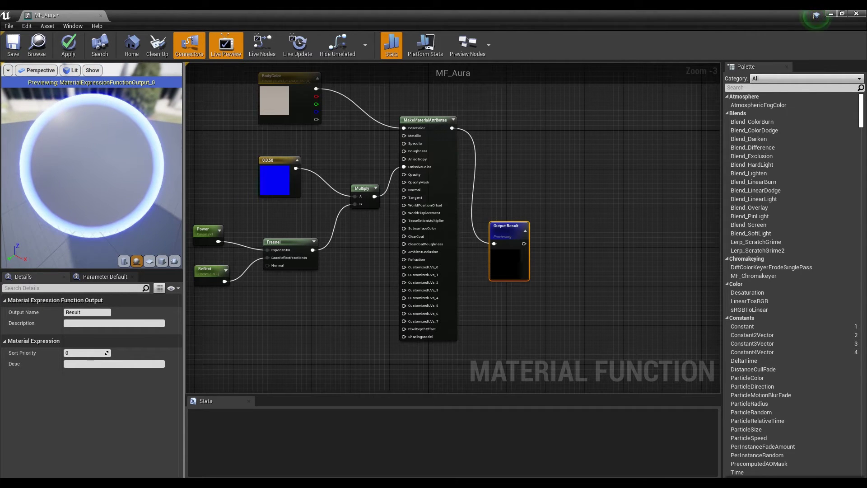
{"action": "left_click", "coordinate": [15, 50]}
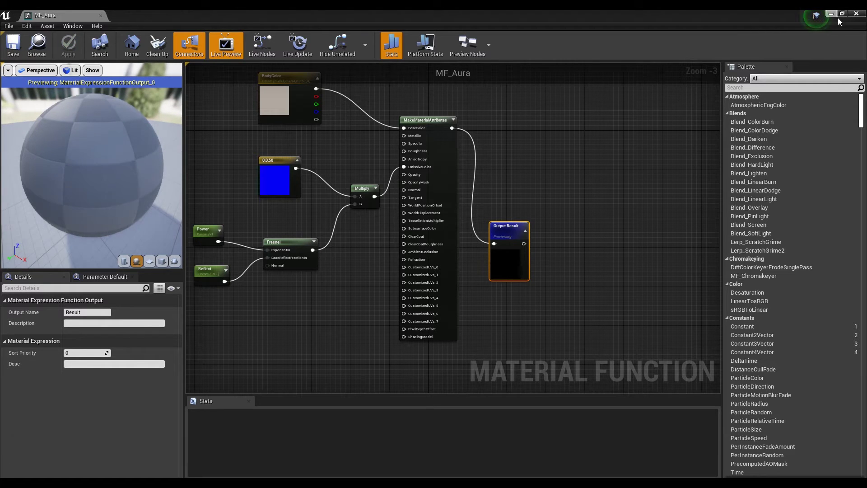
{"action": "left_click", "coordinate": [855, 15]}
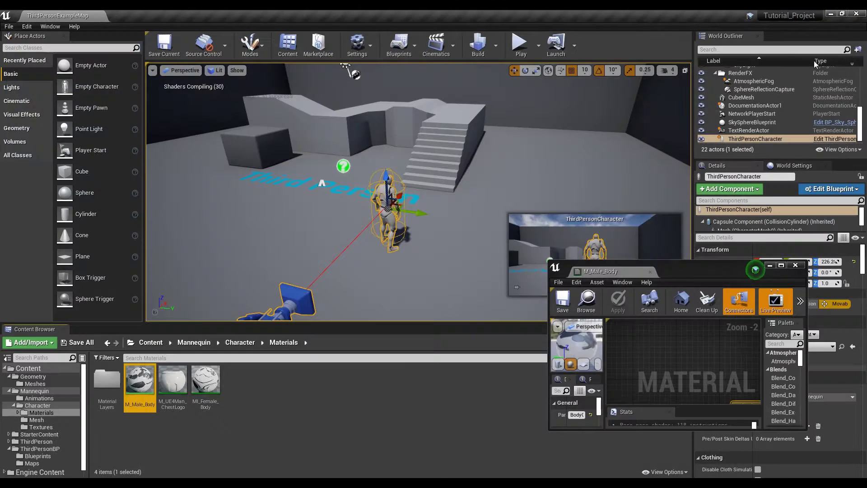
Drag MF_Aura from the Content root into M_Male_Body's graph and place it beside MatLayerBlend_NormalBlend.
{"action": "left_click", "coordinate": [664, 267]}
{"action": "left_click_drag", "start_coordinate": [664, 265], "coordinate": [444, 215]}
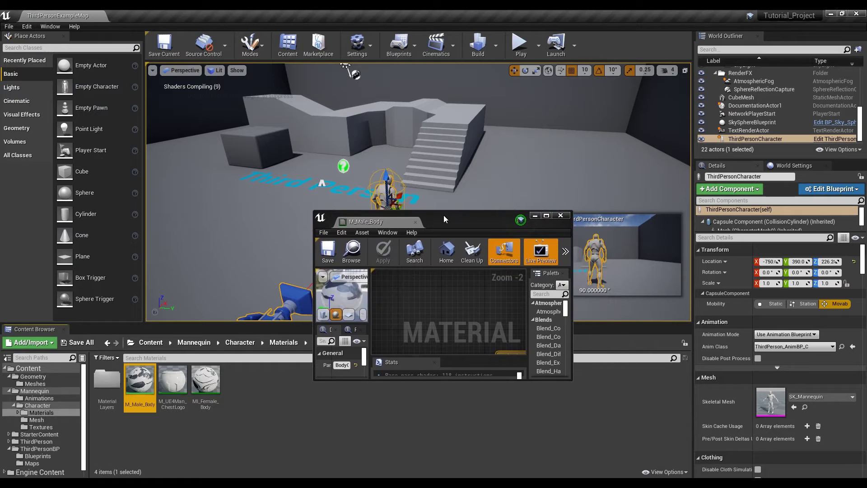
{"action": "left_click", "coordinate": [28, 368]}
{"action": "left_click_drag", "start_coordinate": [271, 381], "coordinate": [437, 316]}
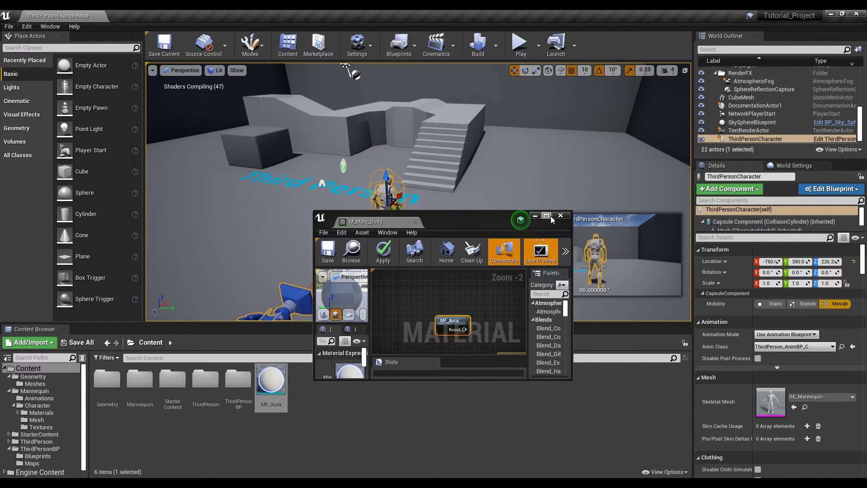
{"action": "left_click", "coordinate": [550, 216]}
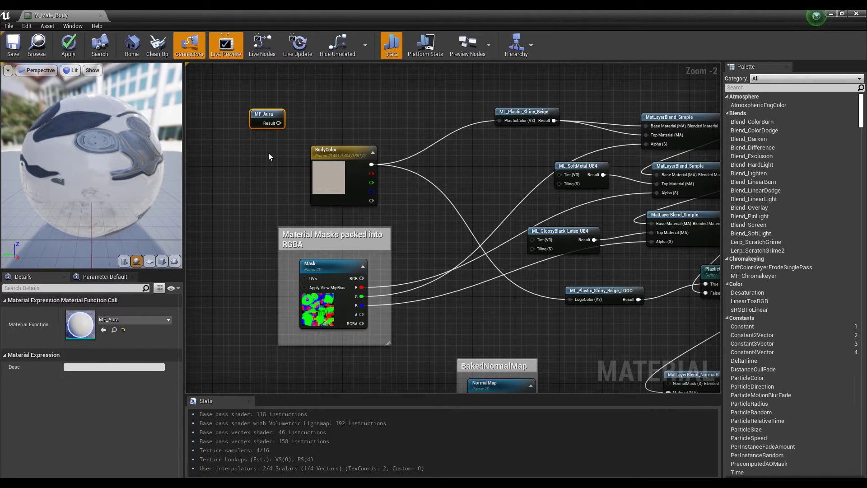
{"action": "left_click_drag", "start_coordinate": [281, 118], "coordinate": [632, 349]}
{"action": "right_click_drag", "start_coordinate": [632, 349], "coordinate": [308, 138]}
{"action": "left_click_drag", "start_coordinate": [316, 136], "coordinate": [364, 230]}
Add a BlendMaterialAttributes node to the M_Male_Body graph.
{"action": "right_click", "coordinate": [479, 213]}
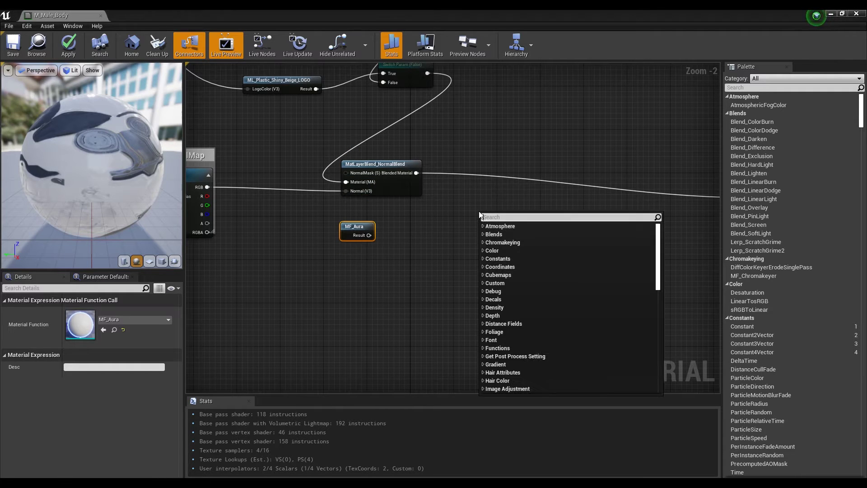
{"action": "type", "text": "bl"}
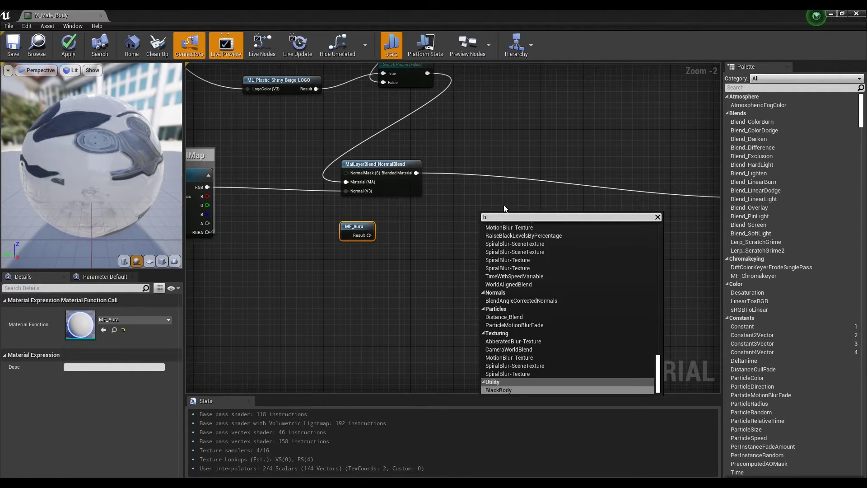
{"action": "type", "text": "enda"}
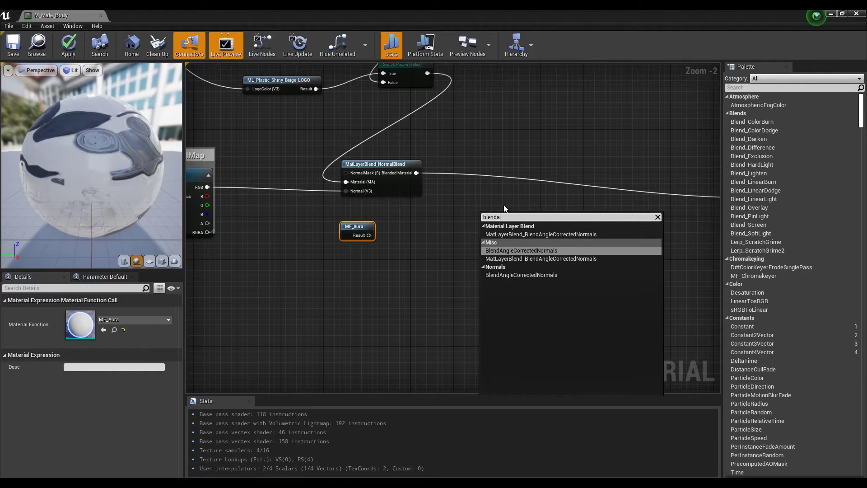
{"action": "key", "text": "BackSpace"}
{"action": "key", "text": "BackSpace"}
{"action": "key", "text": "BackSpace"}
{"action": "key", "text": "BackSpace"}
{"action": "key", "text": "BackSpace"}
{"action": "key", "text": "BackSpace"}
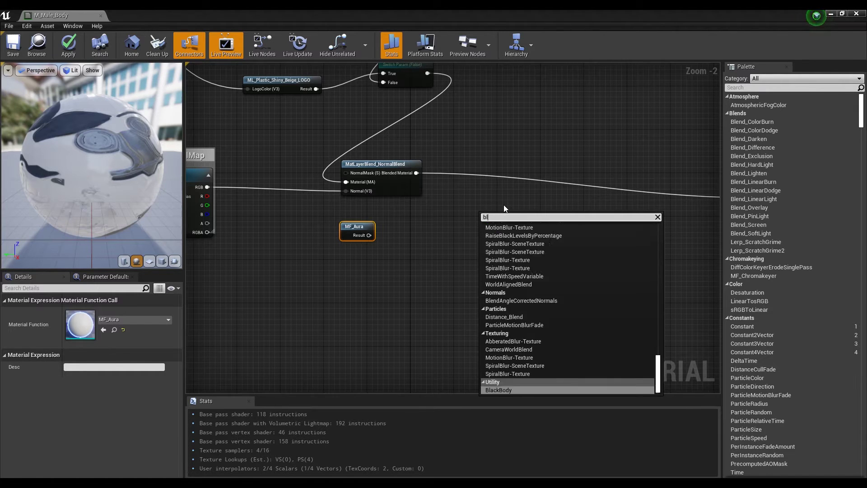
{"action": "type", "text": "material a"}
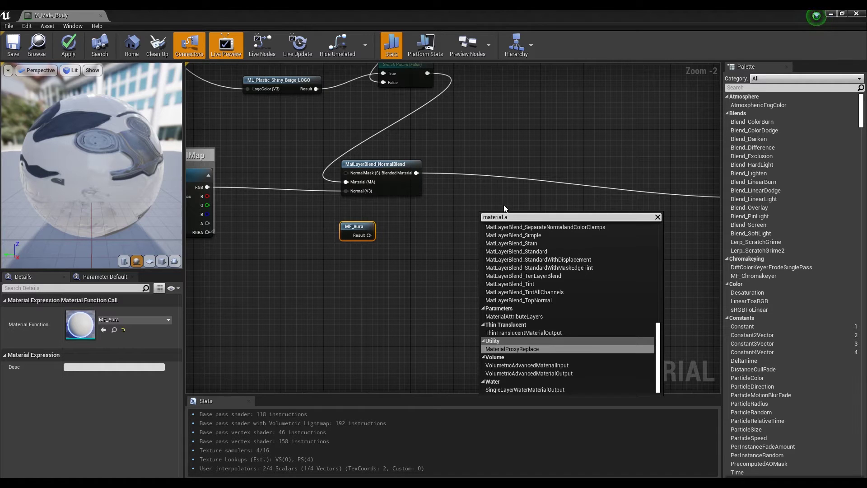
{"action": "scroll", "coordinate": [559, 296], "scroll_direction": "up", "scroll_amount": 10}
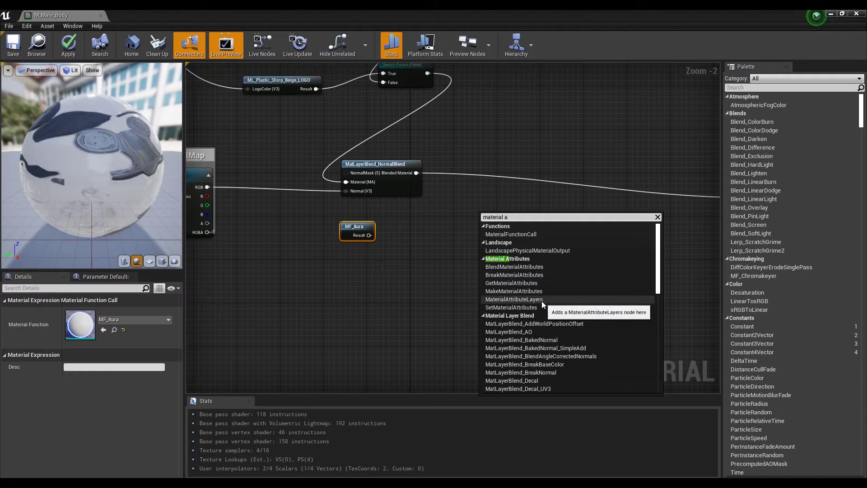
{"action": "left_click", "coordinate": [545, 267]}
{"action": "left_click_drag", "start_coordinate": [510, 220], "coordinate": [482, 225]}
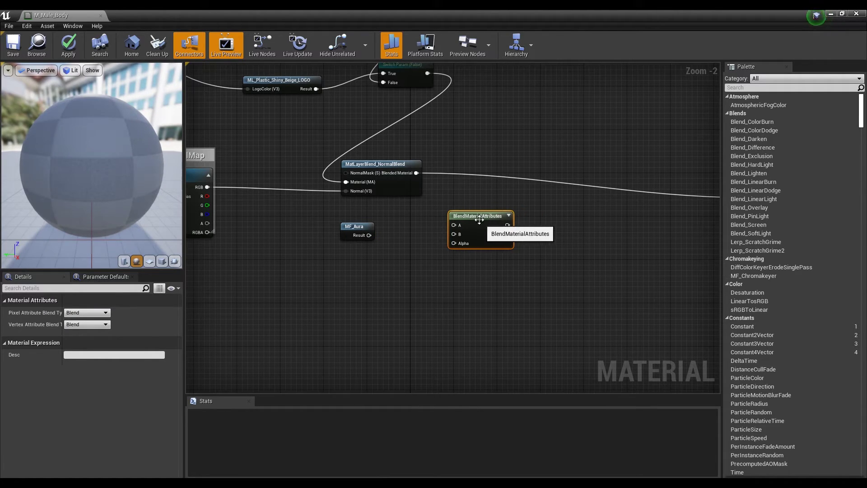
Wire NormalBlend's Blended Material into the blend's A input and MF_Aura's Result into B.
{"action": "left_click_drag", "start_coordinate": [416, 173], "coordinate": [435, 198]}
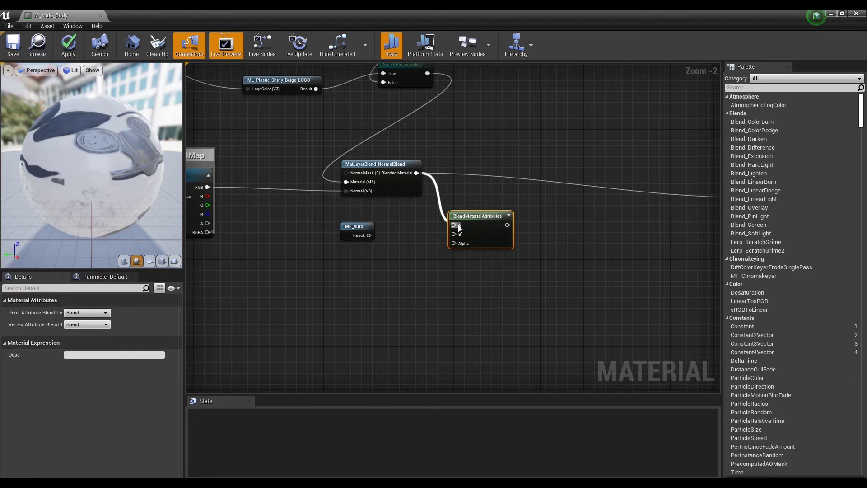
{"action": "left_click_drag", "start_coordinate": [459, 227], "coordinate": [457, 225]}
{"action": "left_click_drag", "start_coordinate": [369, 236], "coordinate": [460, 234]}
{"action": "right_click_drag", "start_coordinate": [355, 227], "coordinate": [469, 206]}
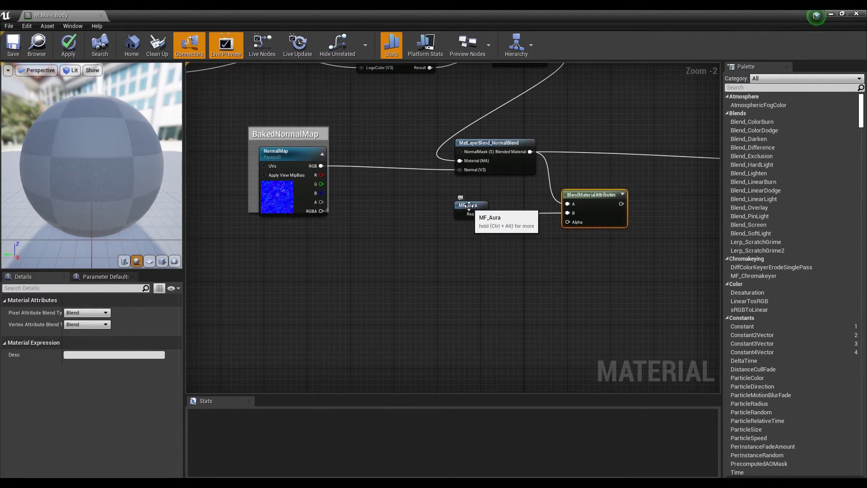
{"action": "left_click_drag", "start_coordinate": [469, 206], "coordinate": [469, 196]}
{"action": "right_click_drag", "start_coordinate": [516, 184], "coordinate": [496, 223]}
{"action": "left_click", "coordinate": [568, 230]}
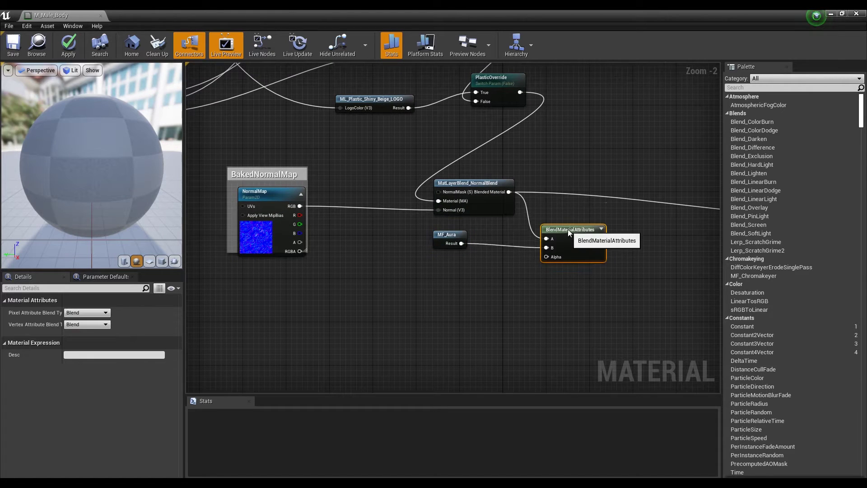
{"action": "left_click", "coordinate": [529, 273]}
{"action": "right_click_drag", "start_coordinate": [429, 265], "coordinate": [469, 249]}
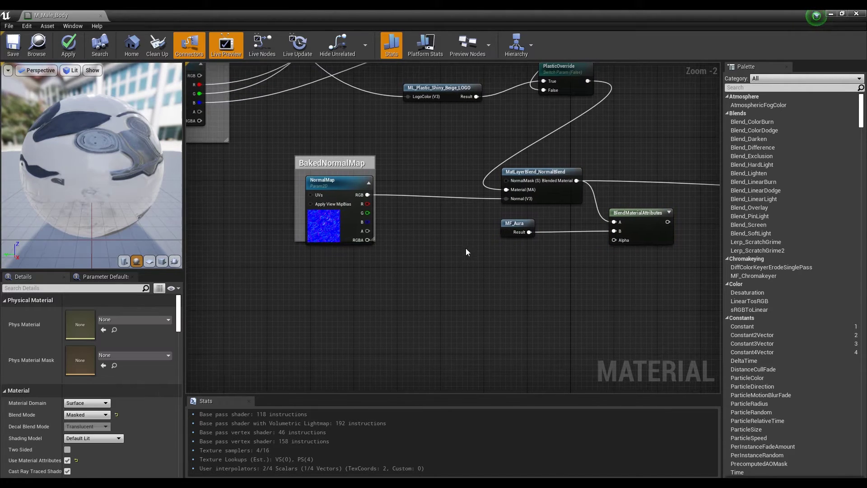
Place an Add node and wire the Mask's G and B channels into its A and B inputs.
{"action": "left_click", "coordinate": [446, 235]}
{"action": "left_click", "coordinate": [446, 198]}
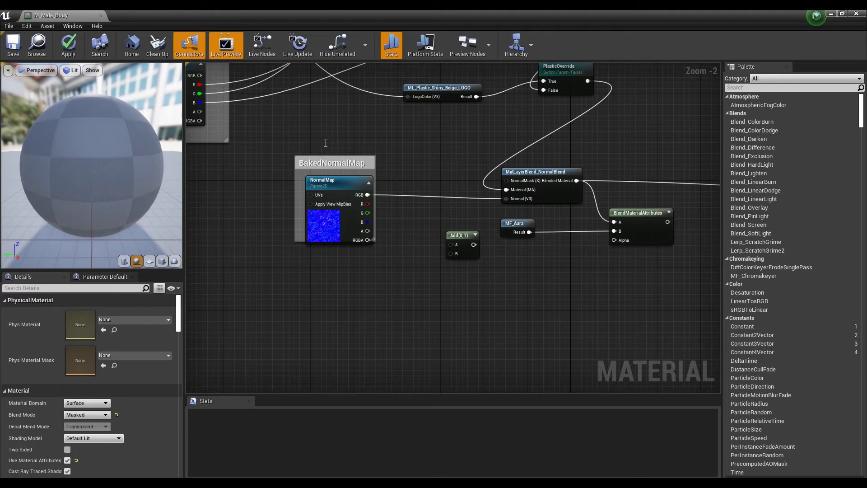
{"action": "right_click_drag", "start_coordinate": [229, 106], "coordinate": [266, 145]}
{"action": "left_click_drag", "start_coordinate": [238, 133], "coordinate": [490, 284]}
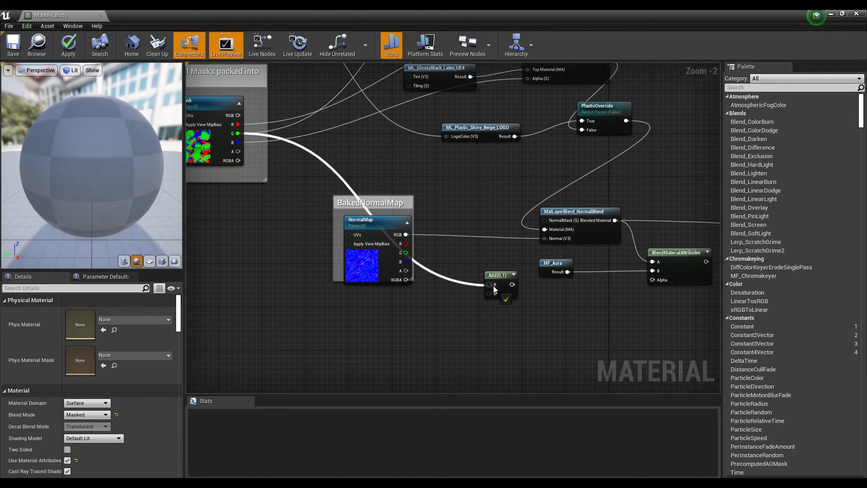
{"action": "right_click_drag", "start_coordinate": [243, 147], "coordinate": [299, 167]}
{"action": "left_click_drag", "start_coordinate": [294, 162], "coordinate": [545, 315]}
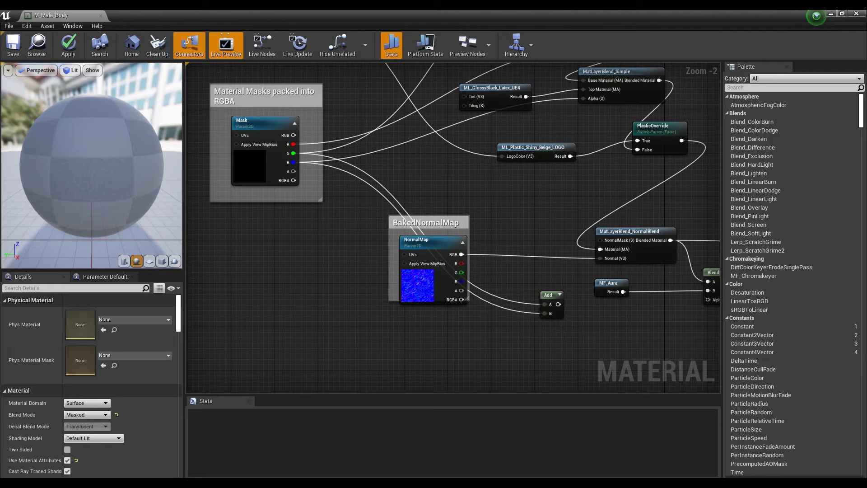
{"action": "right_click_drag", "start_coordinate": [568, 362], "coordinate": [544, 328]}
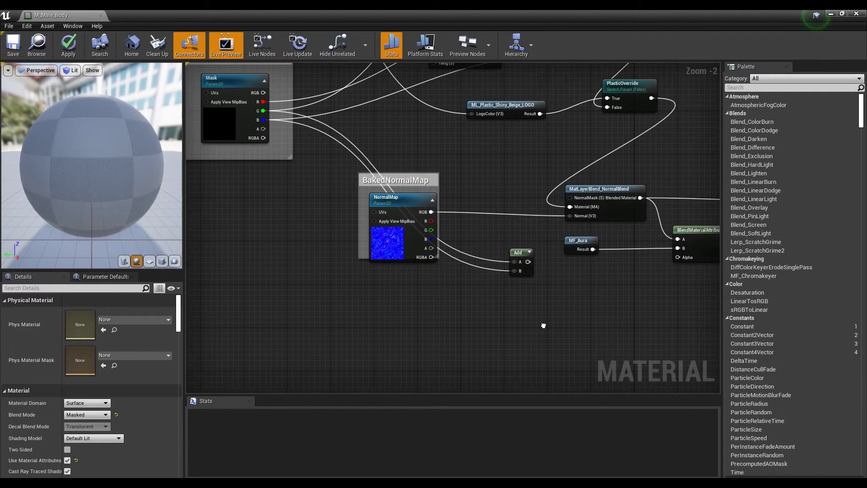
Preview the Add node's output on a cube preview mesh, then stop previewing it.
{"action": "right_click", "coordinate": [519, 253]}
{"action": "left_click", "coordinate": [550, 288]}
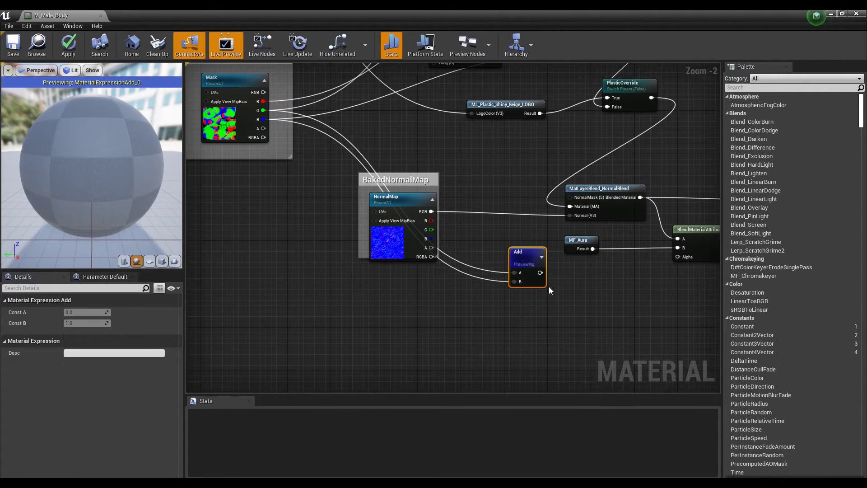
{"action": "left_click", "coordinate": [161, 261]}
{"action": "left_click_drag", "start_coordinate": [90, 172], "coordinate": [104, 172]}
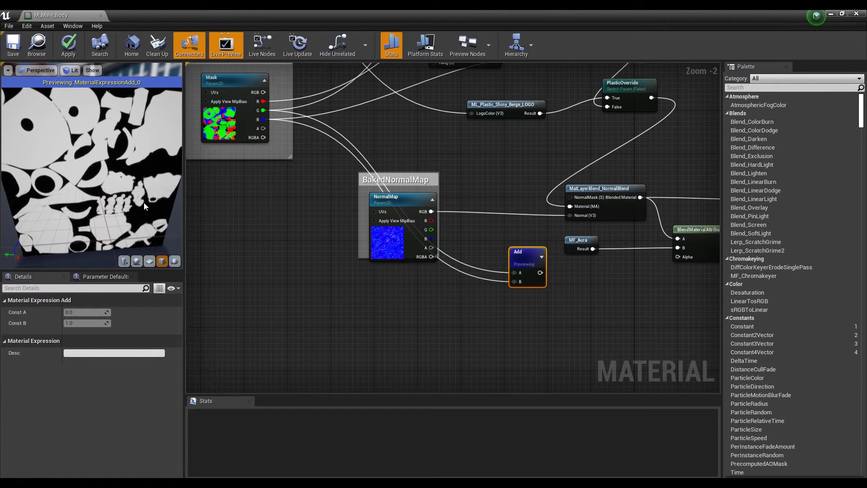
{"action": "right_click", "coordinate": [516, 261]}
{"action": "left_click", "coordinate": [544, 295]}
Move the Add node into open space and bring M_Male_Body back into view.
{"action": "right_click_drag", "start_coordinate": [587, 287], "coordinate": [515, 267]}
{"action": "left_click_drag", "start_coordinate": [446, 241], "coordinate": [606, 238]}
{"action": "right_click_drag", "start_coordinate": [620, 277], "coordinate": [406, 274]}
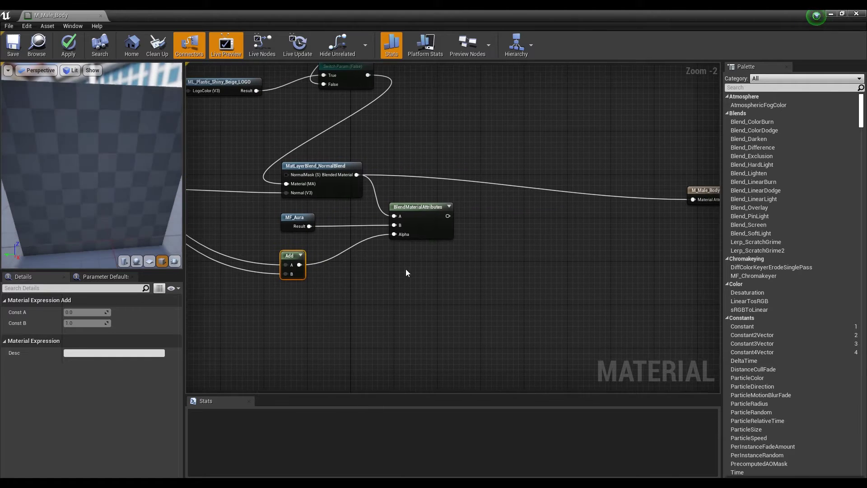
{"action": "right_click_drag", "start_coordinate": [452, 226], "coordinate": [391, 233]}
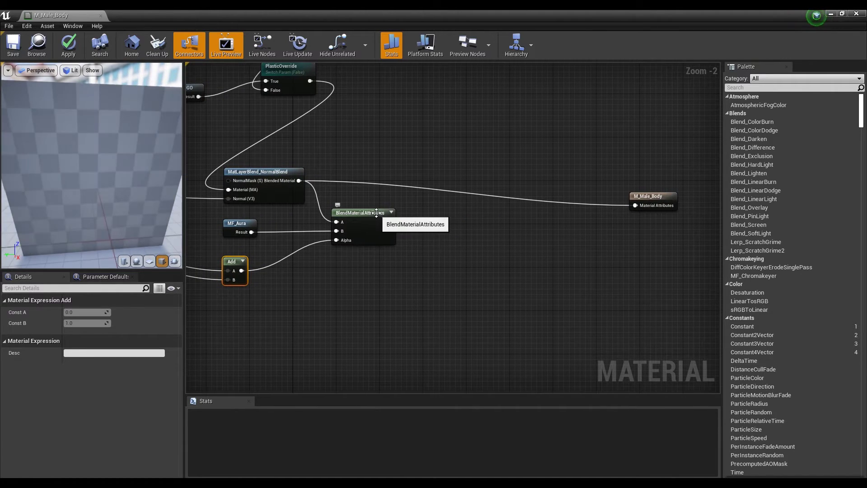
Paste a duplicate BlendMaterialAttributes node and feed the first blend's output into its A input.
{"action": "left_click", "coordinate": [376, 213]}
{"action": "left_click", "coordinate": [460, 225]}
{"action": "key", "text": "ctrl+v"}
{"action": "left_click_drag", "start_coordinate": [475, 229], "coordinate": [516, 232]}
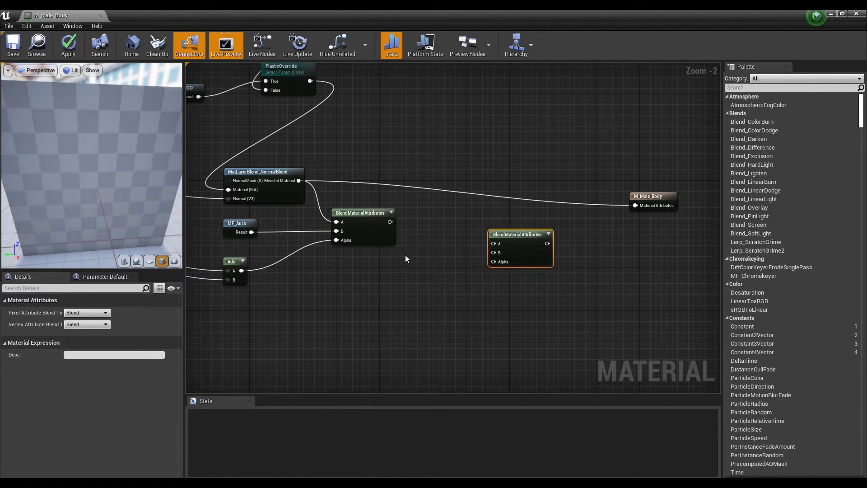
{"action": "left_click", "coordinate": [395, 277]}
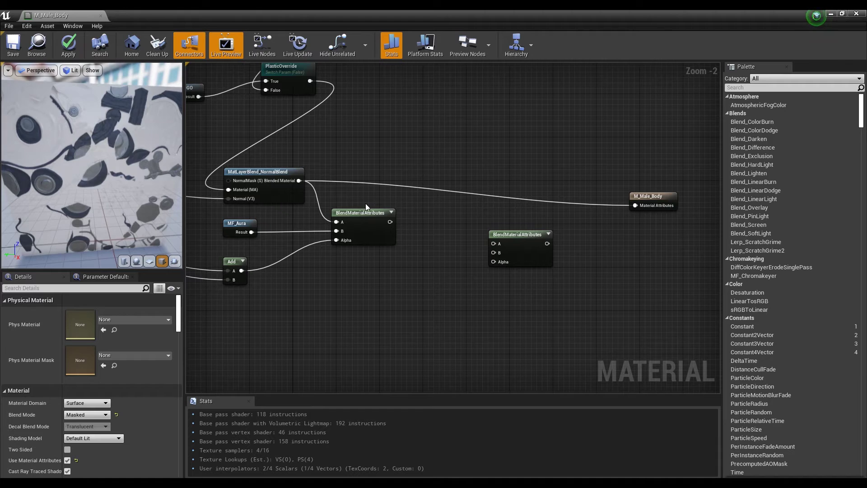
{"action": "left_click_drag", "start_coordinate": [298, 180], "coordinate": [498, 244]}
{"action": "left_click_drag", "start_coordinate": [390, 222], "coordinate": [497, 255]}
Add a Switch Value scalar parameter into the second blend's Alpha and connect it to M_Male_Body.
{"action": "left_click", "coordinate": [397, 272]}
{"action": "type", "text": "s"}
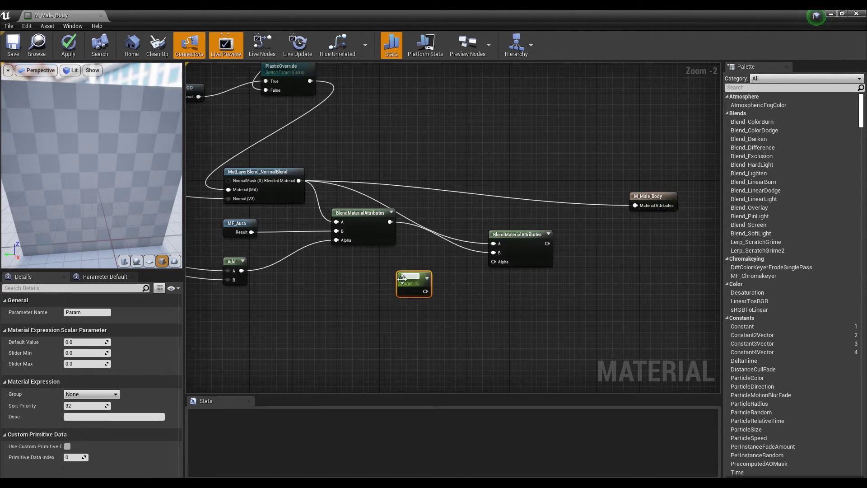
{"action": "type", "text": "witch"}
{"action": "key", "text": "Return"}
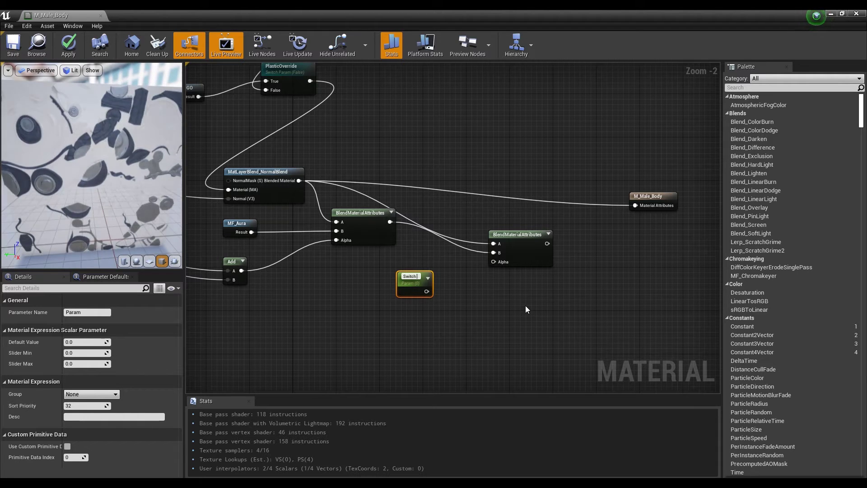
{"action": "type", "text": "Value"}
{"action": "key", "text": "Return"}
{"action": "left_click_drag", "start_coordinate": [433, 291], "coordinate": [494, 262]}
{"action": "left_click_drag", "start_coordinate": [547, 243], "coordinate": [641, 205]}
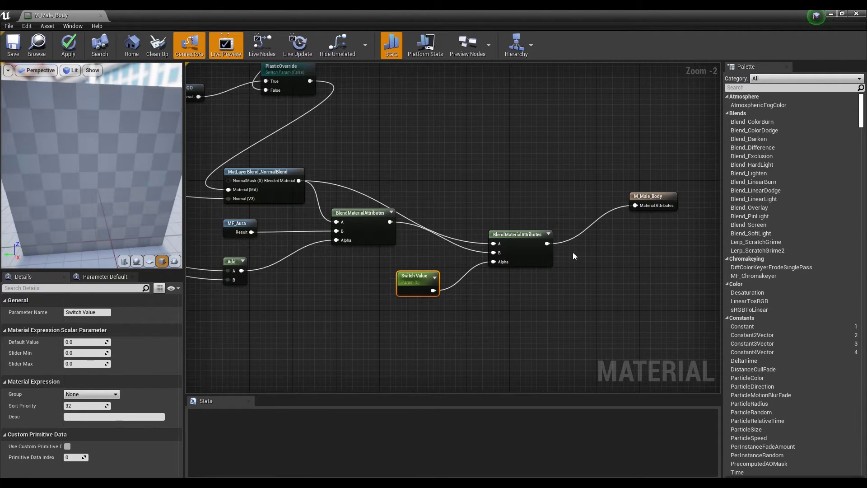
{"action": "left_click_drag", "start_coordinate": [368, 209], "coordinate": [369, 220]}
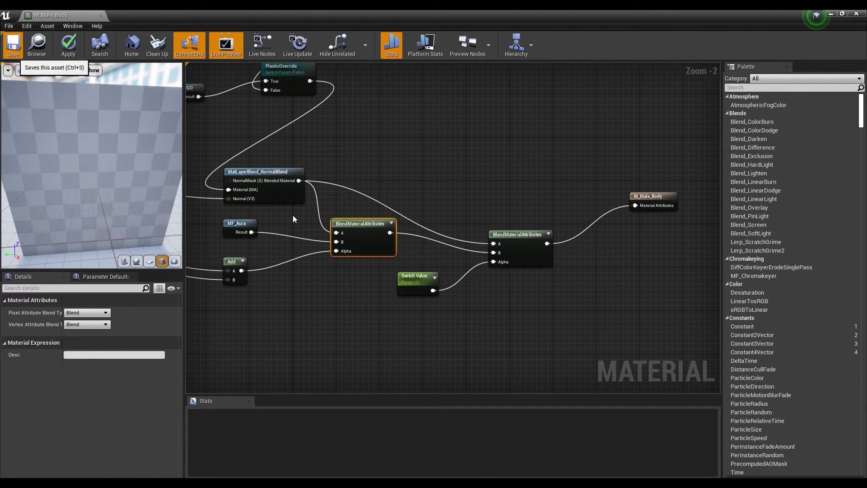
Save M_Male_Body, close the material editor, and move the viewport toward the character.
{"action": "key", "text": "ctrl+s"}
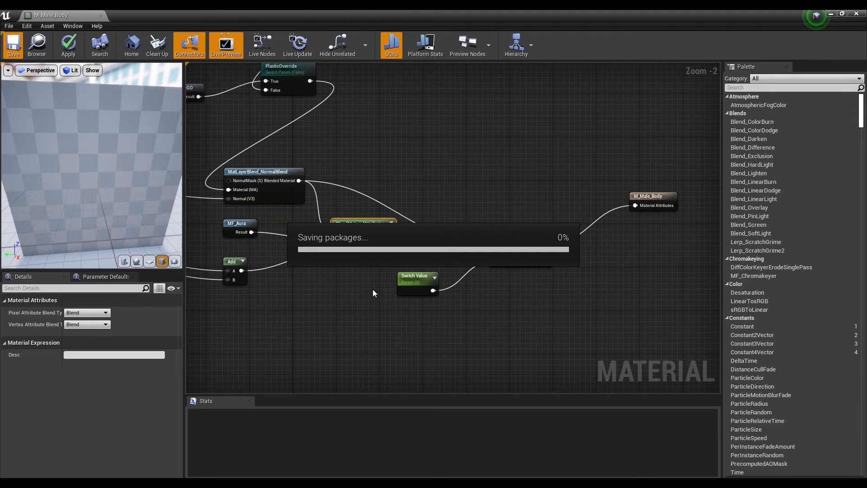
{"action": "left_click", "coordinate": [855, 14]}
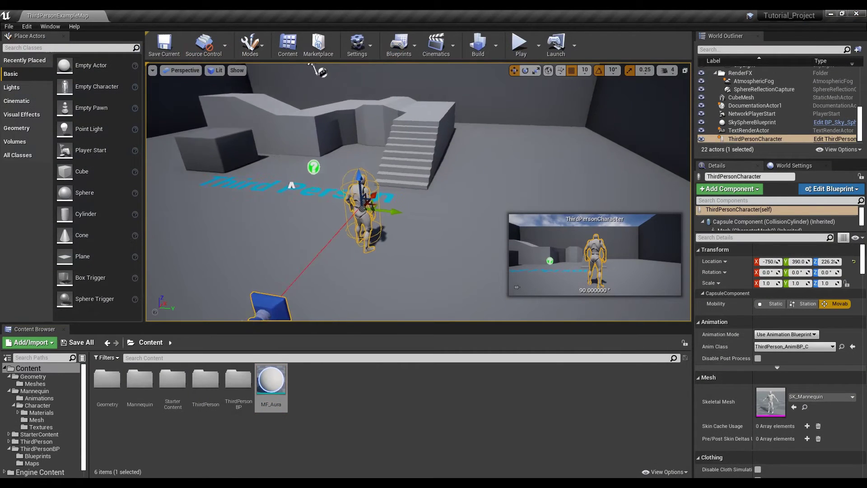
{"action": "left_click_drag", "start_coordinate": [418, 217], "coordinate": [418, 183]}
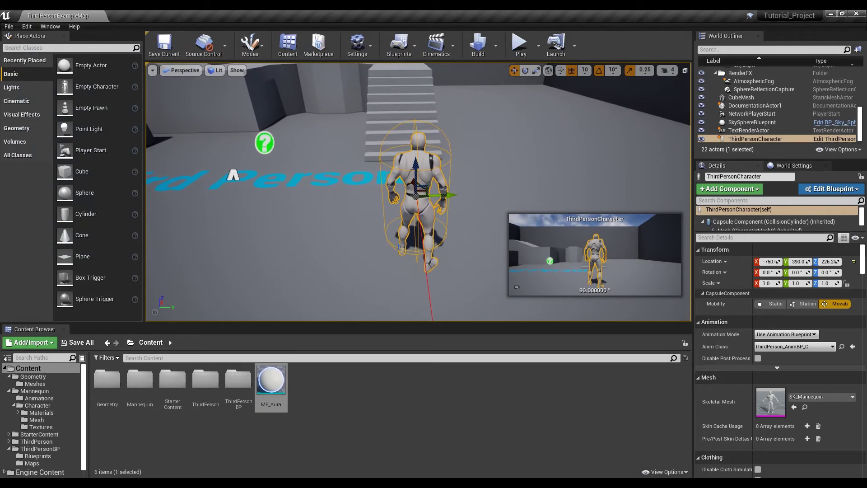
Add an Event BeginPlay node in the ThirdPersonCharacter blueprint's Event Graph.
{"action": "left_click", "coordinate": [823, 139]}
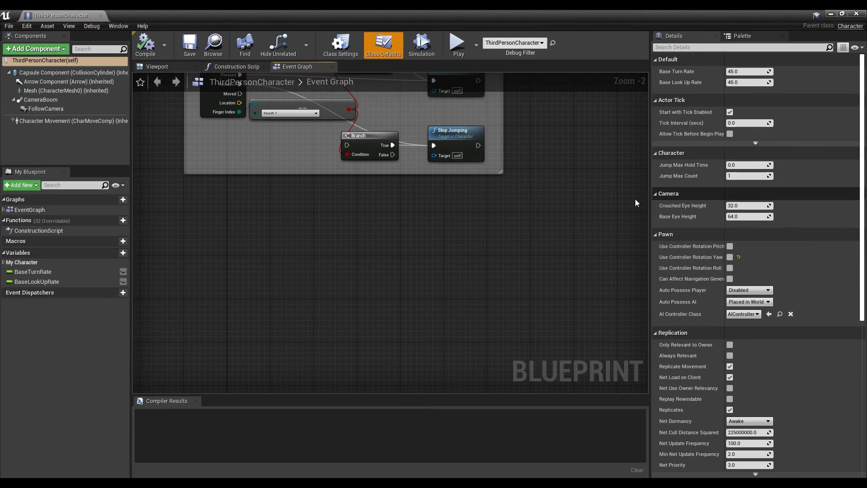
{"action": "right_click_drag", "start_coordinate": [429, 274], "coordinate": [417, 207]}
{"action": "scroll", "coordinate": [438, 243], "scroll_direction": "down", "scroll_amount": 1}
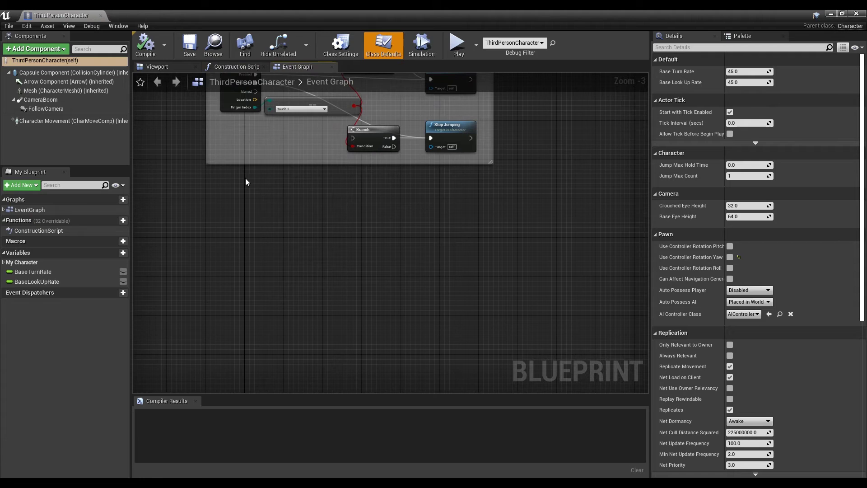
{"action": "right_click", "coordinate": [229, 194]}
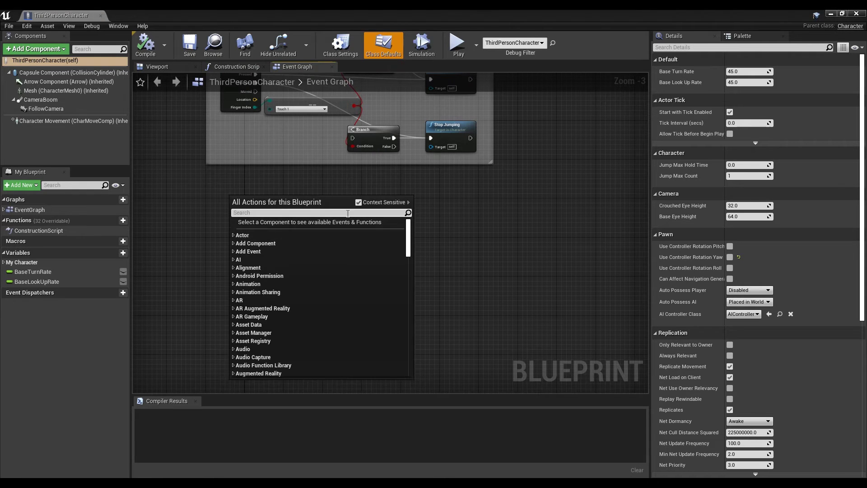
{"action": "type", "text": "be"}
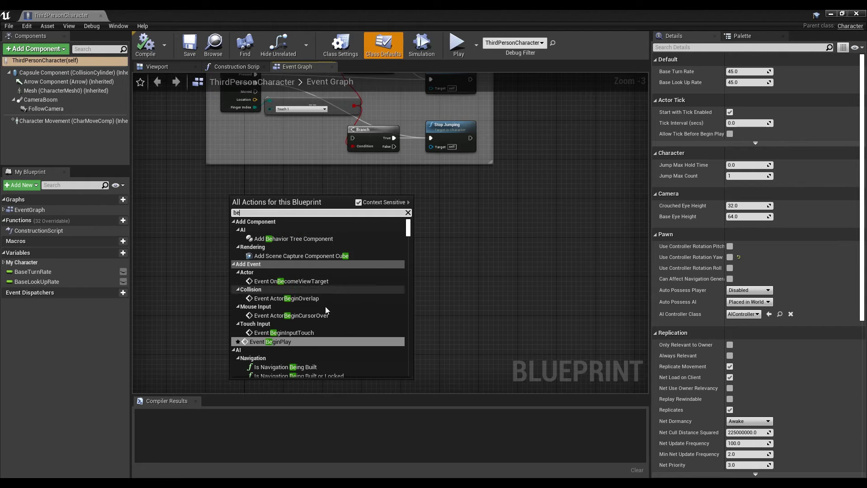
{"action": "left_click", "coordinate": [281, 342]}
{"action": "left_click_drag", "start_coordinate": [255, 204], "coordinate": [248, 232]}
{"action": "right_click_drag", "start_coordinate": [264, 226], "coordinate": [340, 201]}
{"action": "scroll", "coordinate": [336, 200], "scroll_direction": "up", "scroll_amount": 1}
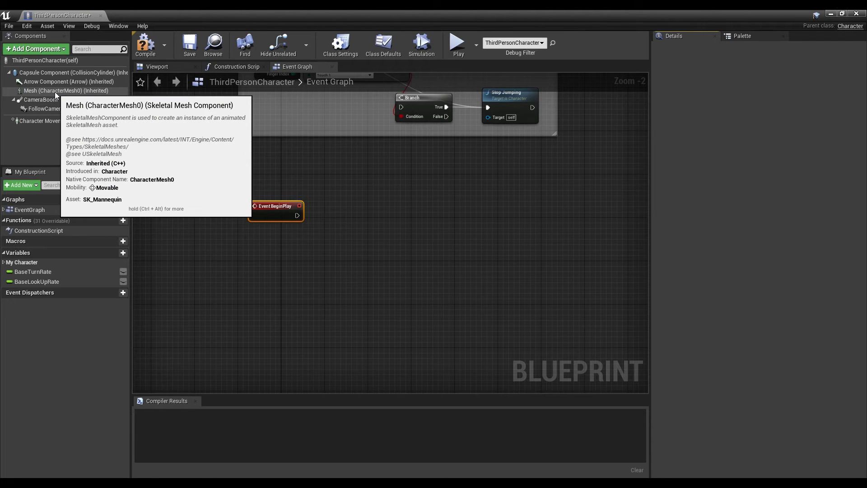
Add a Create Dynamic Material Instance on Mesh, run it from BeginPlay, with source M_Male_Body.
{"action": "left_click_drag", "start_coordinate": [55, 91], "coordinate": [354, 203]}
{"action": "scroll", "coordinate": [315, 257], "scroll_direction": "up", "scroll_amount": 1}
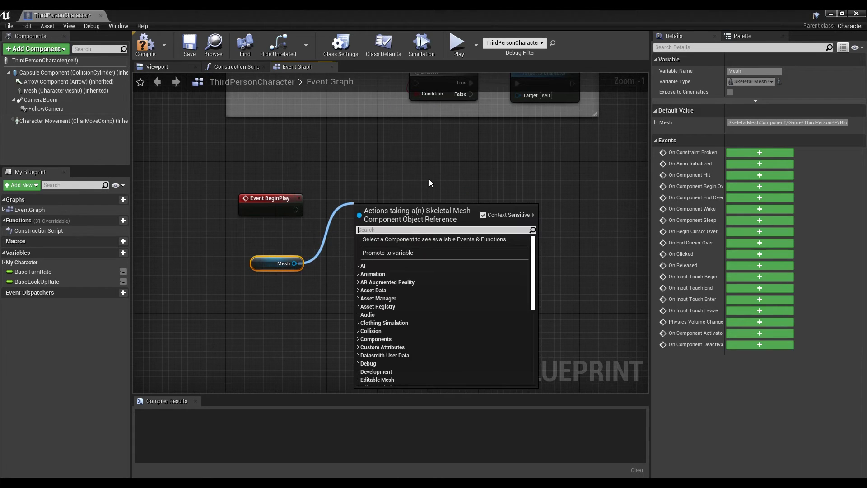
{"action": "type", "text": "create"}
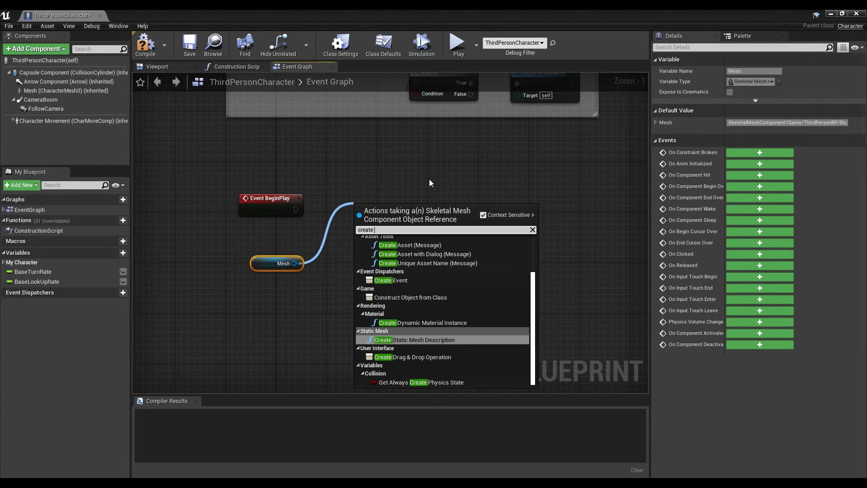
{"action": "type", "text": " dy"}
{"action": "left_click", "coordinate": [425, 253]}
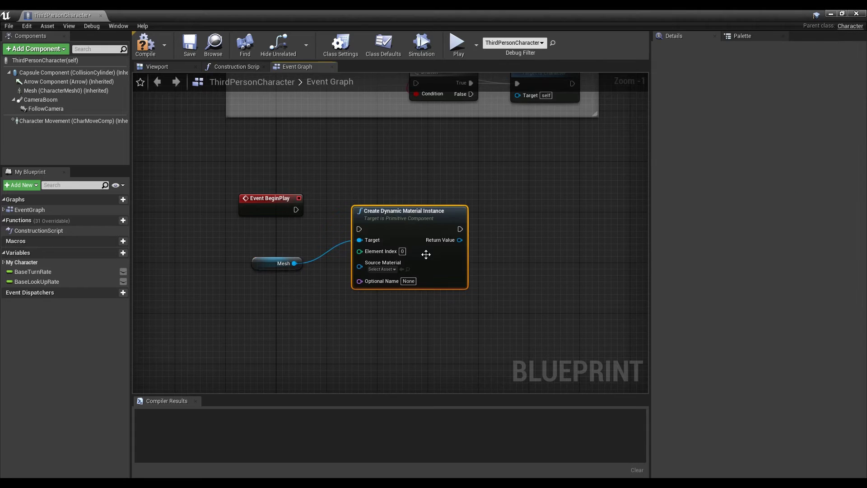
{"action": "left_click_drag", "start_coordinate": [410, 203], "coordinate": [410, 201]}
{"action": "left_click_drag", "start_coordinate": [296, 209], "coordinate": [361, 212]}
{"action": "left_click", "coordinate": [395, 251]}
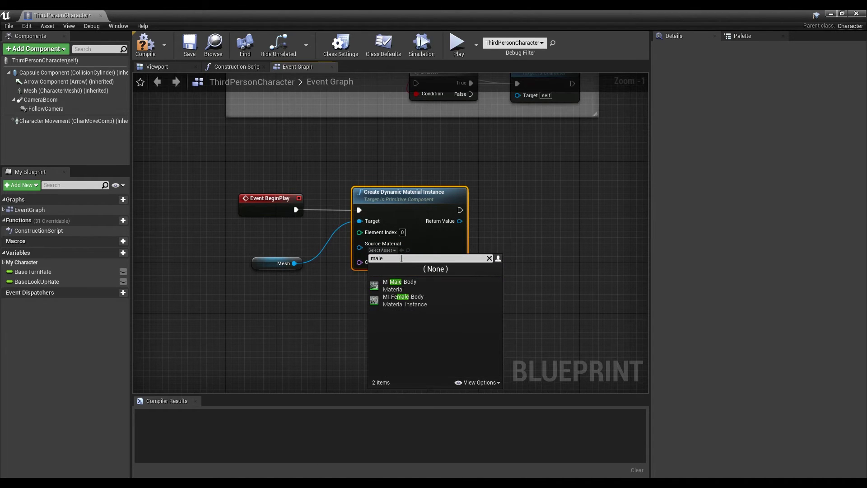
{"action": "left_click", "coordinate": [429, 288]}
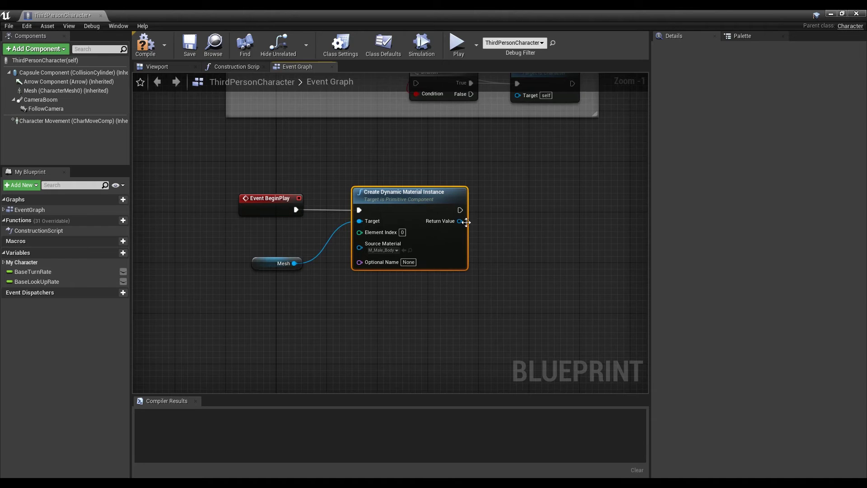
Promote the Return Value to a new variable named Dynamic Material, adding a SET node.
{"action": "left_click_drag", "start_coordinate": [459, 221], "coordinate": [459, 222]}
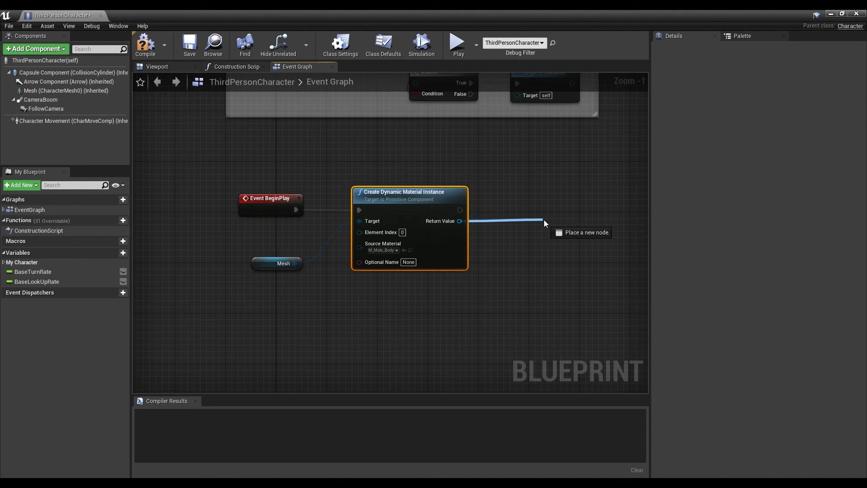
{"action": "left_click_drag", "start_coordinate": [542, 218], "coordinate": [545, 219]}
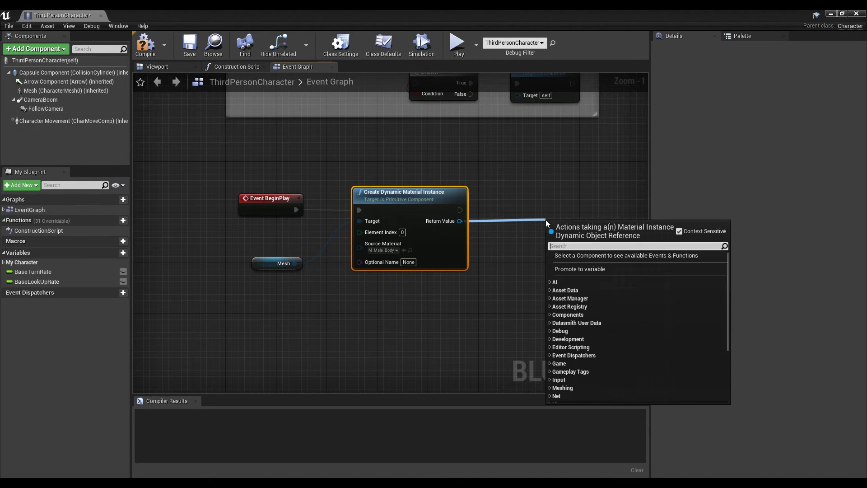
{"action": "left_click", "coordinate": [587, 268]}
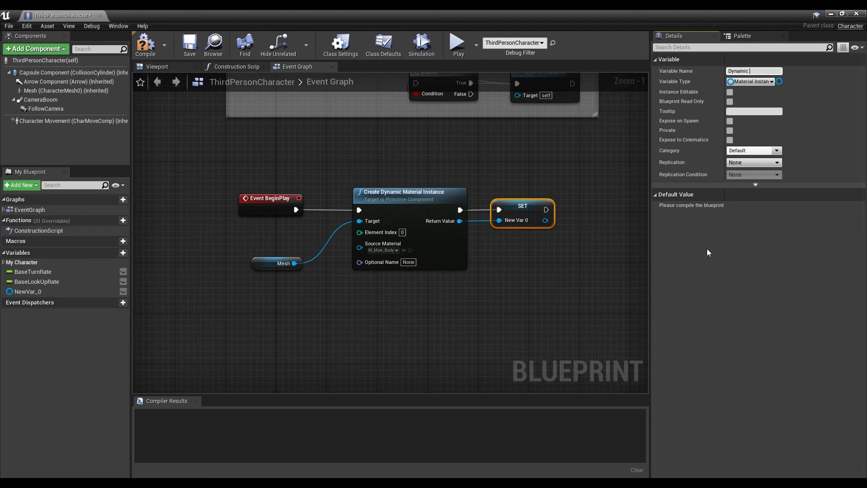
{"action": "key", "text": "Return"}
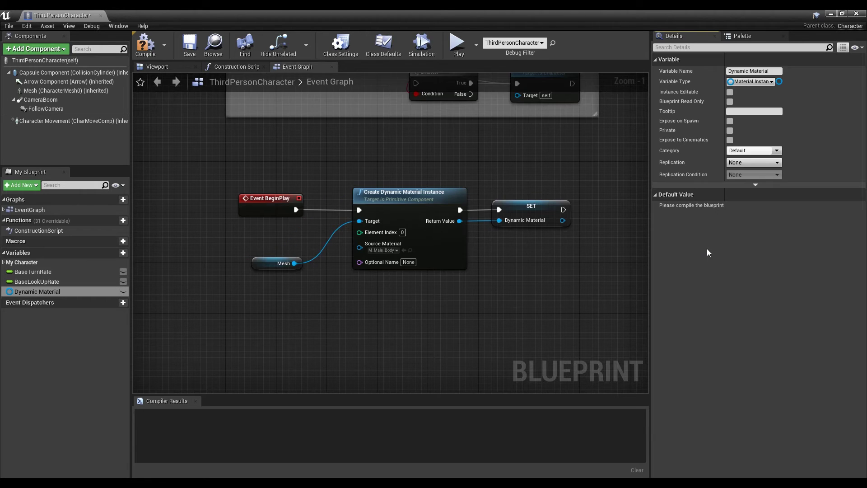
{"action": "right_click_drag", "start_coordinate": [453, 311], "coordinate": [430, 249]}
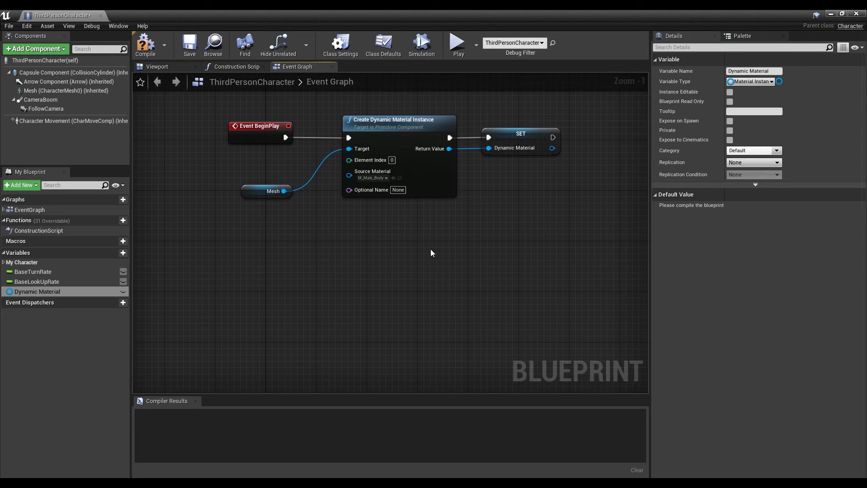
{"action": "right_click", "coordinate": [233, 248]}
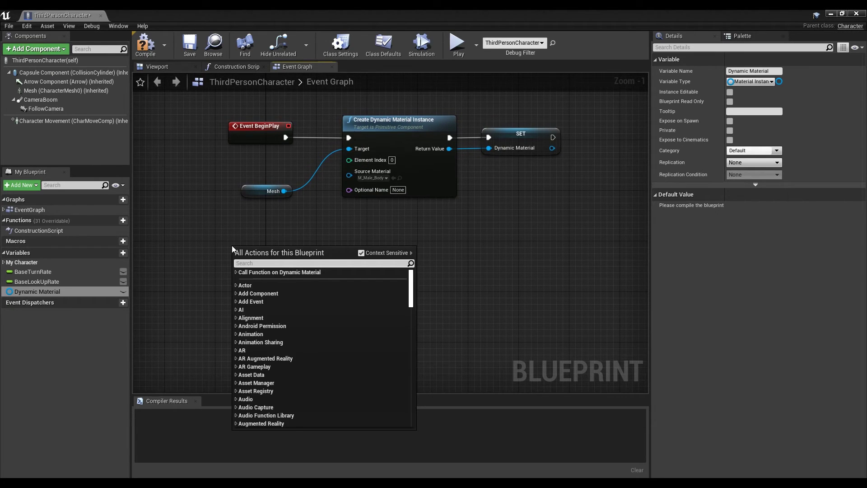
Add a key 1 keyboard event whose Pressed output drives a Flip Flop.
{"action": "type", "text": "keybo"}
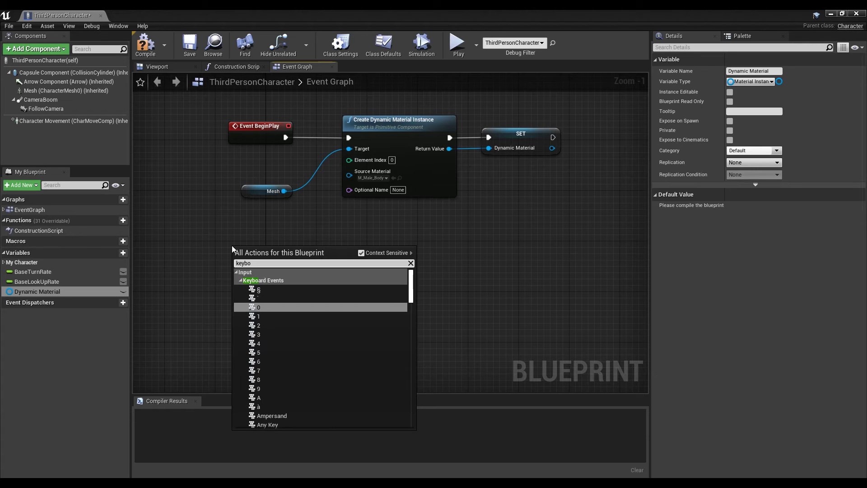
{"action": "left_click", "coordinate": [270, 317]}
{"action": "left_click_drag", "start_coordinate": [265, 265], "coordinate": [259, 277]}
{"action": "right_click_drag", "start_coordinate": [291, 250], "coordinate": [300, 181]}
{"action": "left_click_drag", "start_coordinate": [269, 207], "coordinate": [358, 199]}
{"action": "type", "text": "fli"}
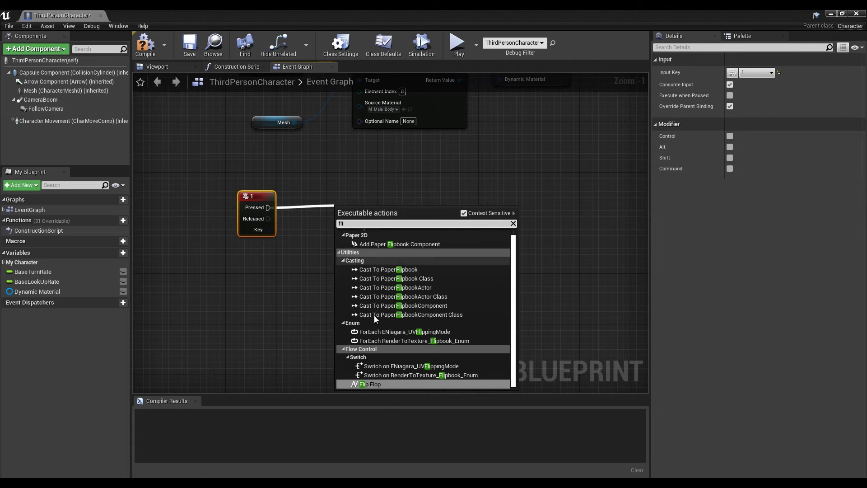
{"action": "left_click", "coordinate": [376, 384]}
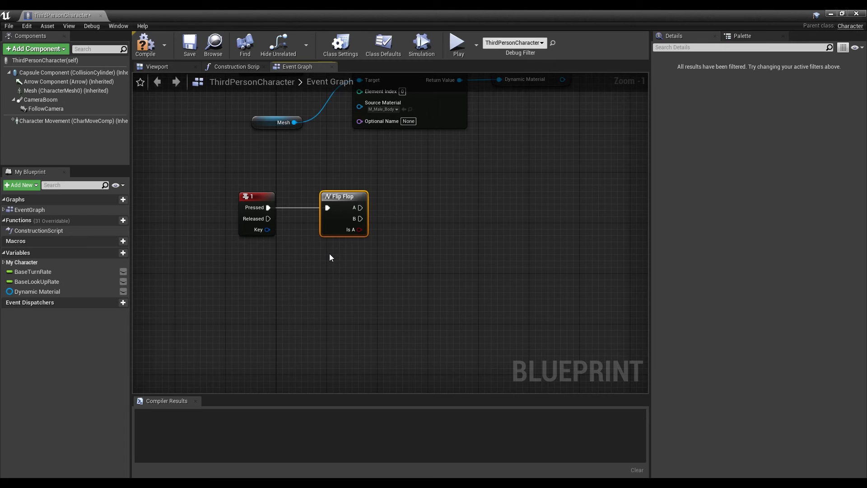
Attach a Print String showing 'Aura On' to the Flip Flop's A output.
{"action": "right_click_drag", "start_coordinate": [391, 220], "coordinate": [333, 209]}
{"action": "left_click", "coordinate": [334, 208]}
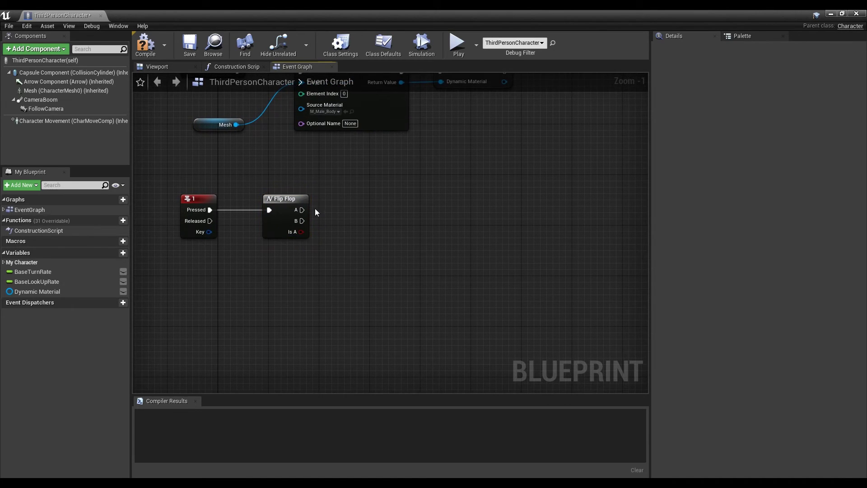
{"action": "left_click_drag", "start_coordinate": [302, 209], "coordinate": [351, 210]}
{"action": "type", "text": "print"}
{"action": "key", "text": "Return"}
{"action": "left_click_drag", "start_coordinate": [389, 220], "coordinate": [426, 200]}
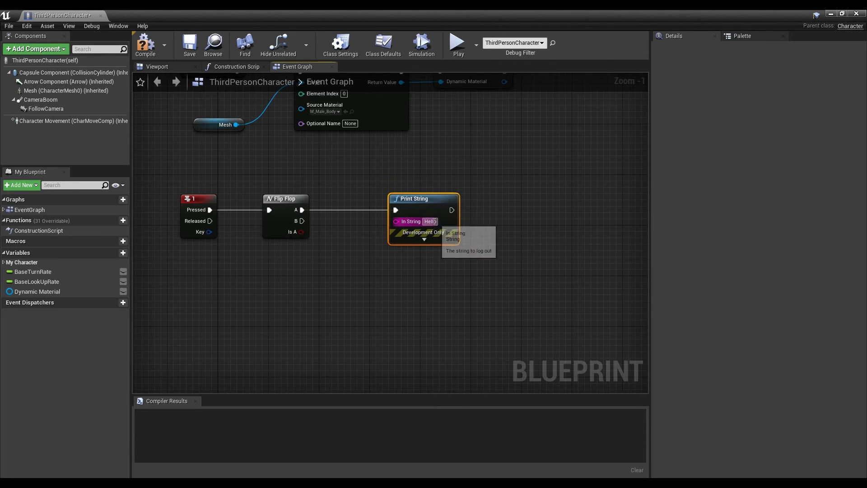
{"action": "left_click", "coordinate": [436, 221]}
{"action": "type", "text": "Aure"}
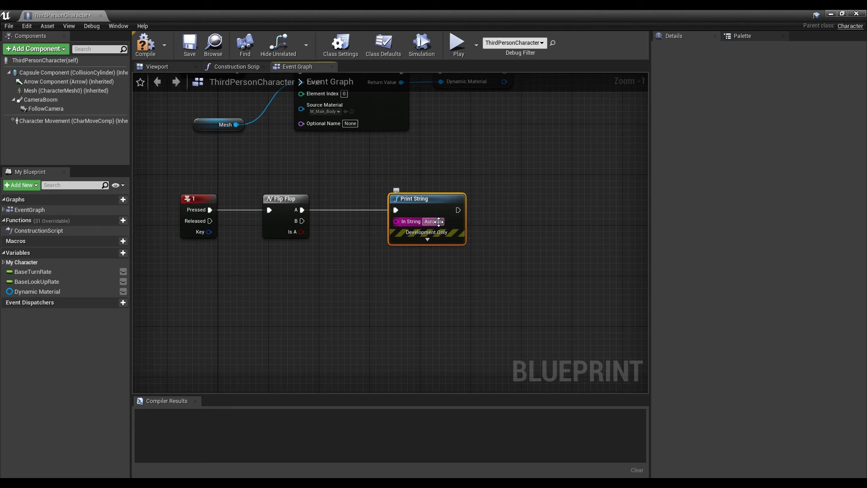
Duplicate the print as 'Aura Off', wire it to Flip Flop B, and align both prints.
{"action": "key", "text": "ctrl+c"}
{"action": "left_click", "coordinate": [385, 291]}
{"action": "key", "text": "ctrl+v"}
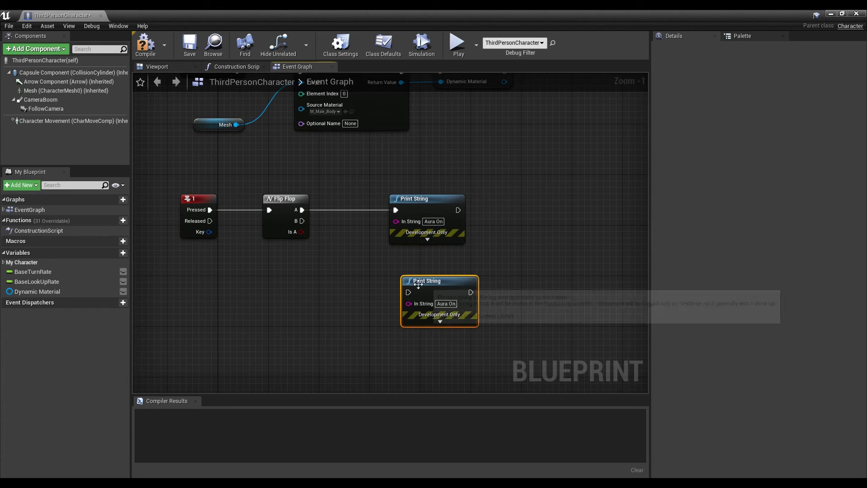
{"action": "left_click_drag", "start_coordinate": [419, 283], "coordinate": [405, 265]}
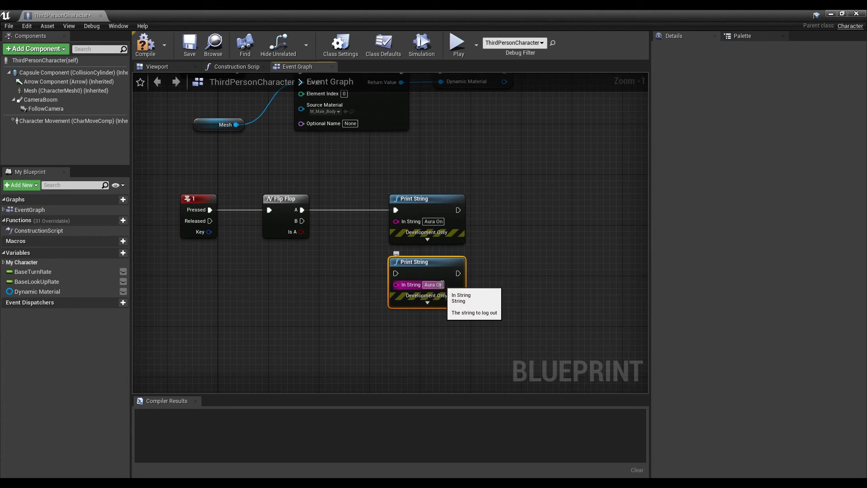
{"action": "left_click", "coordinate": [441, 285]}
{"action": "key", "text": "BackSpace"}
{"action": "type", "text": "ff"}
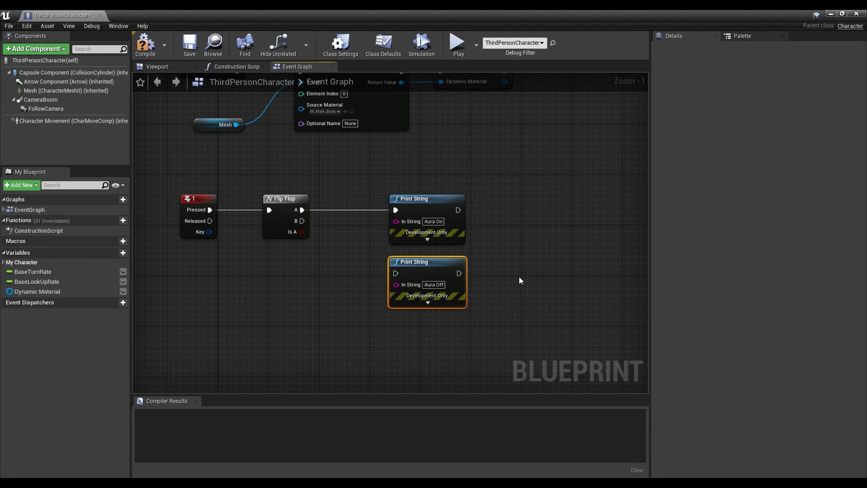
{"action": "left_click_drag", "start_coordinate": [302, 220], "coordinate": [397, 274]}
{"action": "left_click_drag", "start_coordinate": [529, 187], "coordinate": [408, 316]}
{"action": "left_click_drag", "start_coordinate": [427, 212], "coordinate": [389, 211]}
{"action": "left_click", "coordinate": [478, 236]}
{"action": "right_click_drag", "start_coordinate": [477, 236], "coordinate": [369, 212]}
Add a Timeline node to the Event Graph and open Timeline_0 for editing.
{"action": "right_click", "coordinate": [424, 188]}
{"action": "type", "text": "tim"}
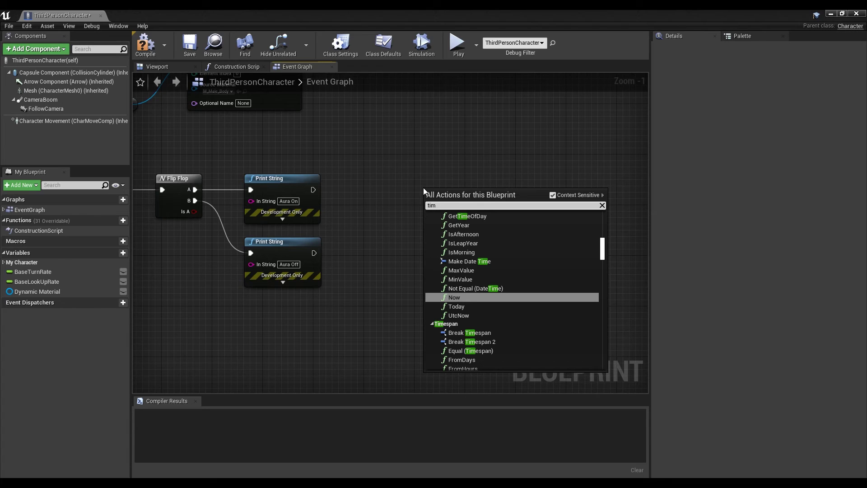
{"action": "type", "text": "el"}
{"action": "key", "text": "Return"}
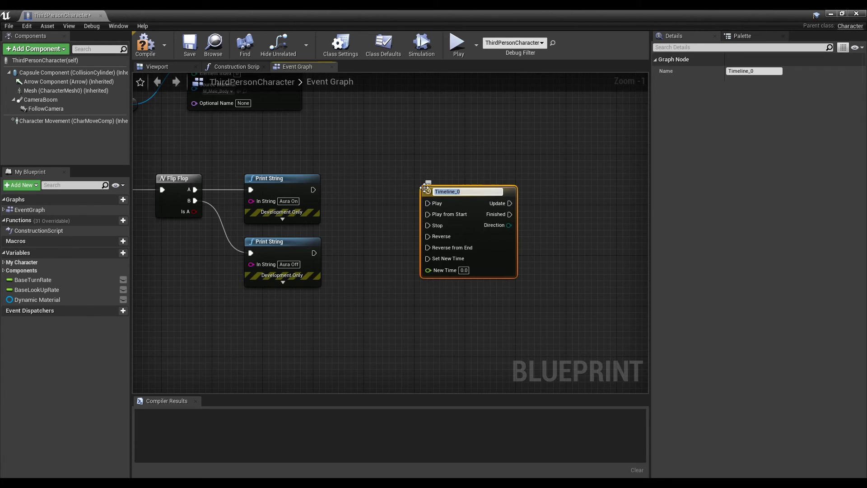
{"action": "left_click", "coordinate": [490, 156]}
{"action": "left_click_drag", "start_coordinate": [473, 193], "coordinate": [453, 193]}
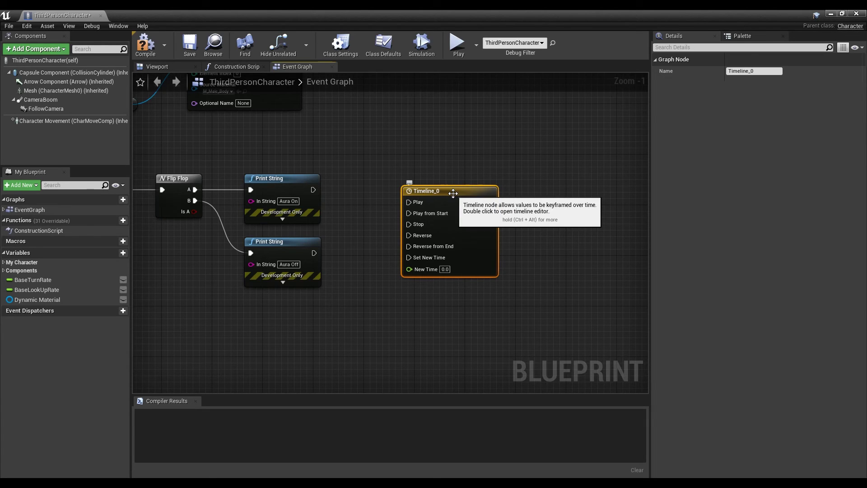
{"action": "double_click", "coordinate": [453, 194]}
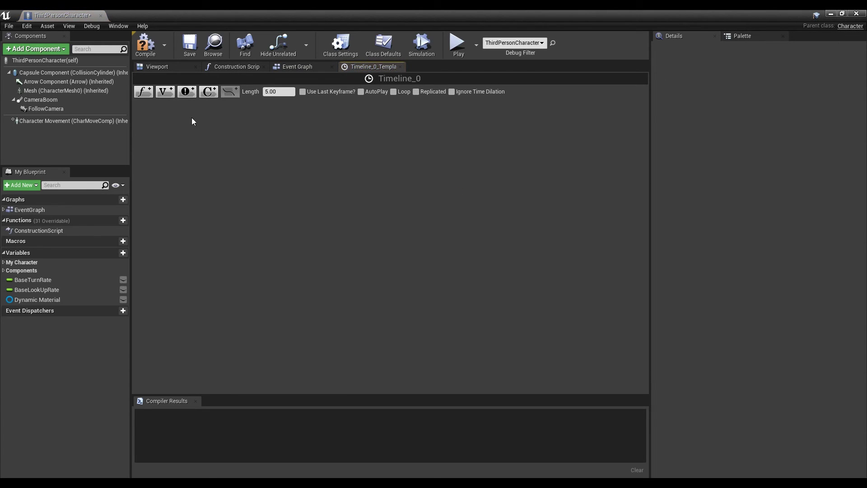
Add float track NewTrack_0 with two curve keys, the first at time 0.
{"action": "left_click", "coordinate": [145, 93]}
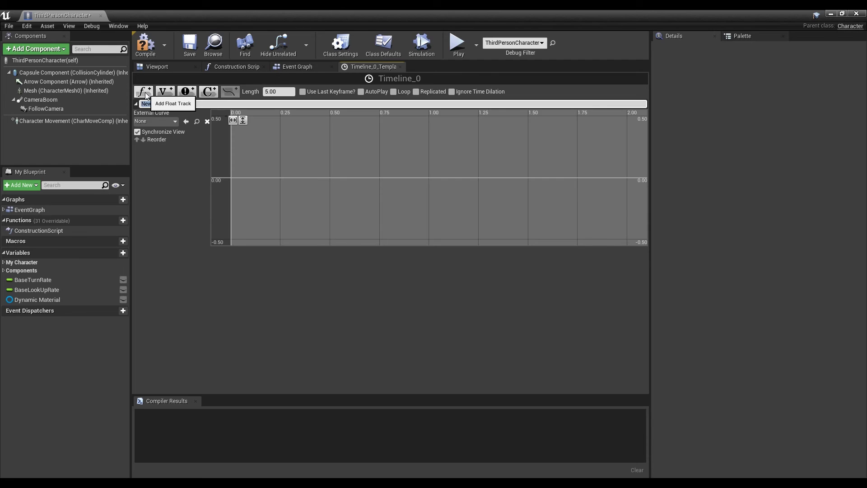
{"action": "key", "text": "Return"}
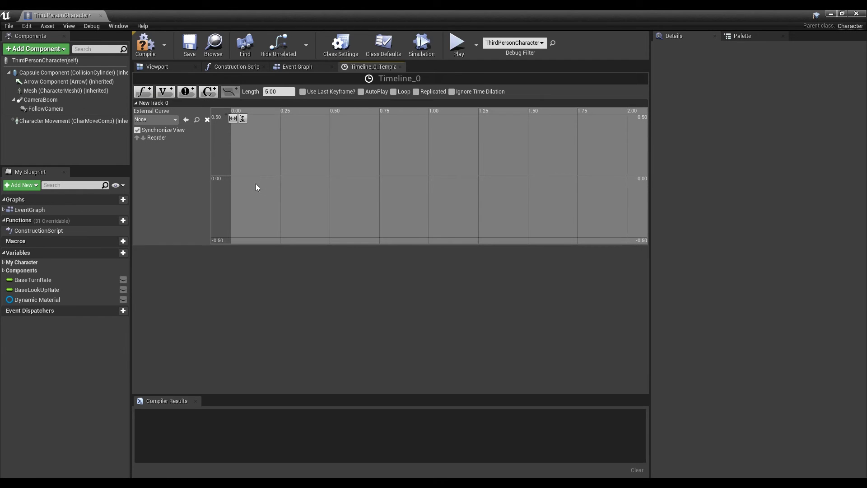
{"action": "left_click", "coordinate": [243, 177], "text": "shift"}
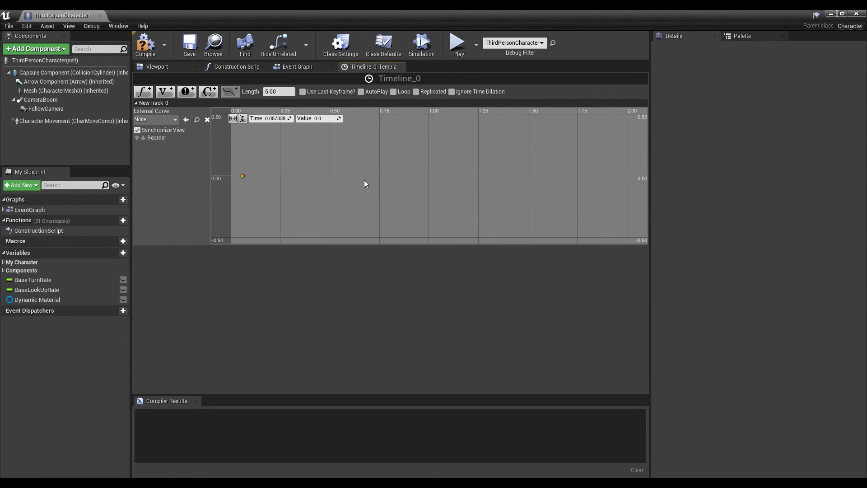
{"action": "left_click", "coordinate": [413, 175], "text": "shift"}
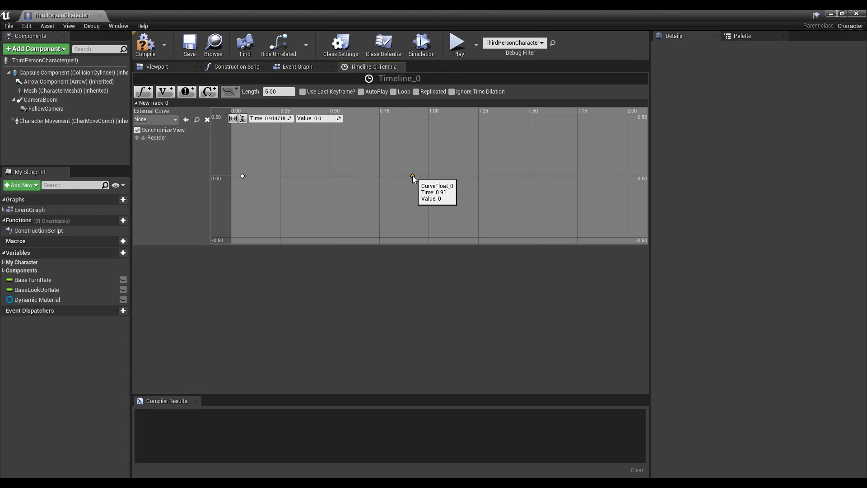
{"action": "left_click", "coordinate": [243, 176]}
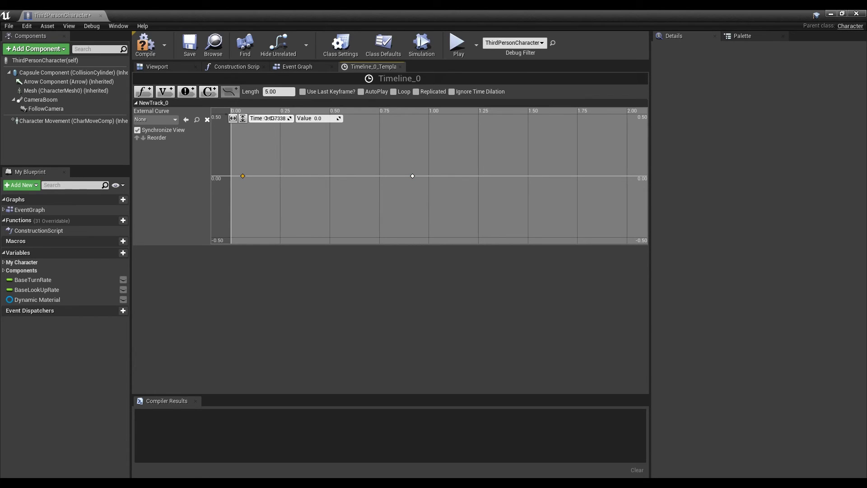
{"action": "type", "text": "0"}
{"action": "key", "text": "Return"}
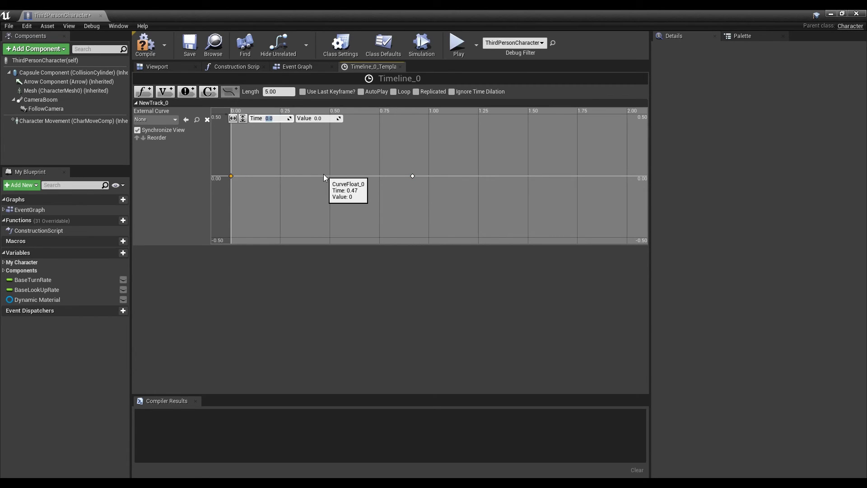
Set the second key to time 5 and value 1.0, fit the curve view, and close the timeline.
{"action": "left_click", "coordinate": [413, 175]}
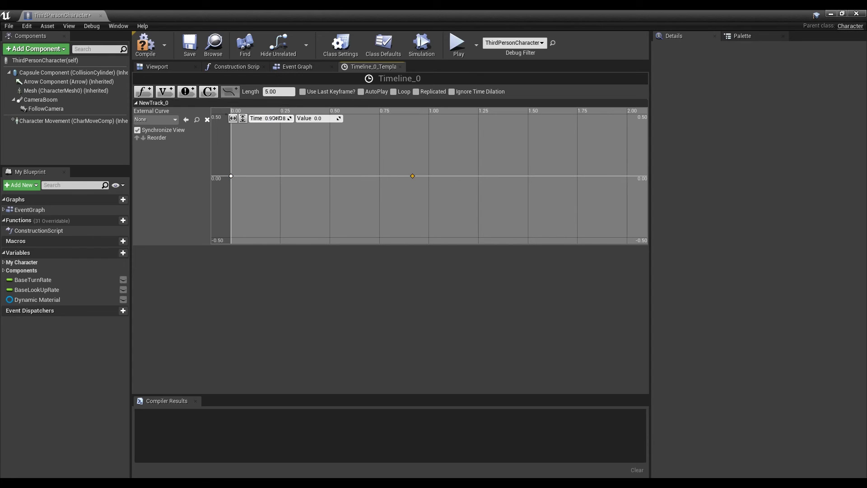
{"action": "type", "text": "5"}
{"action": "key", "text": "Return"}
{"action": "left_click", "coordinate": [325, 119]}
{"action": "key", "text": "Return"}
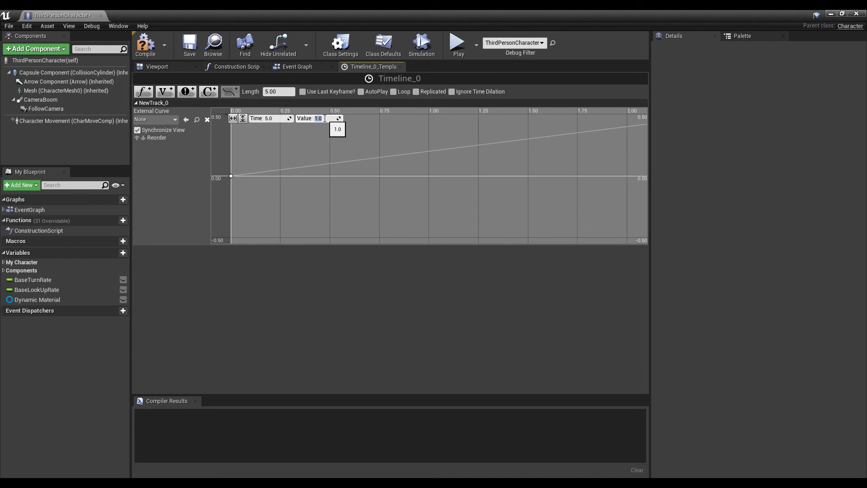
{"action": "left_click", "coordinate": [243, 119]}
{"action": "left_click", "coordinate": [233, 118]}
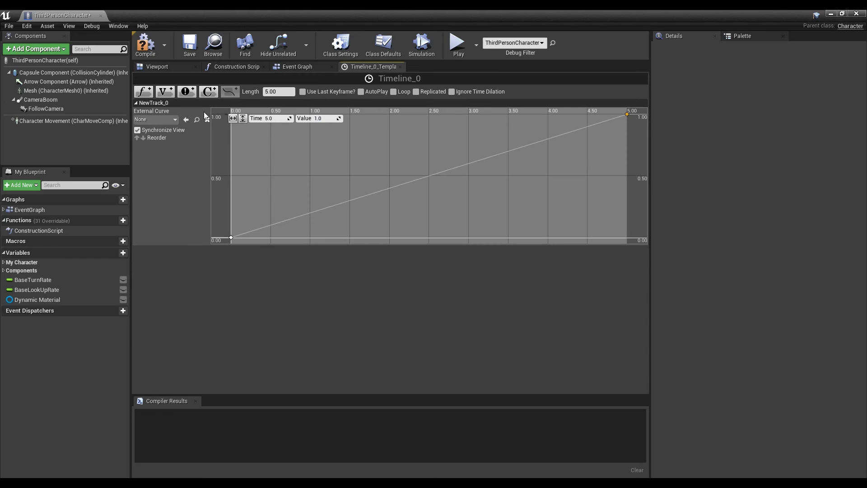
{"action": "left_click", "coordinate": [401, 67]}
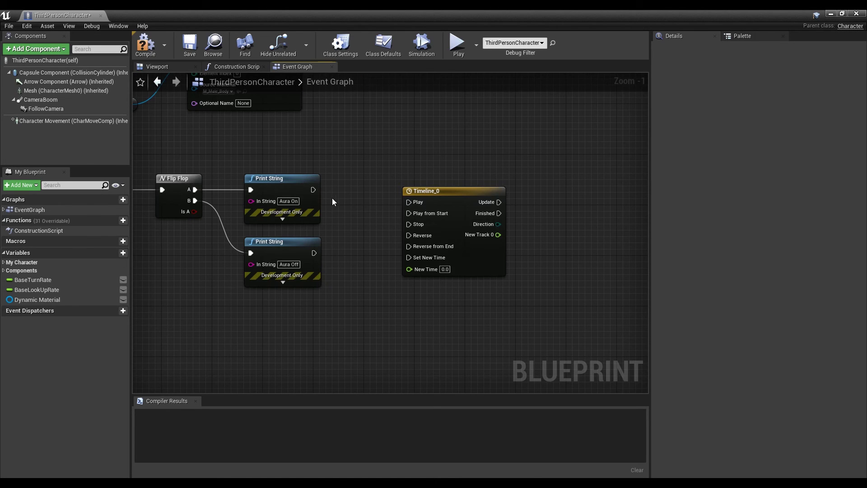
Get Dynamic Material and add a Set Scalar Parameter Value node for parameter Switch Value.
{"action": "left_click_drag", "start_coordinate": [436, 192], "coordinate": [415, 179]}
{"action": "right_click_drag", "start_coordinate": [464, 146], "coordinate": [385, 139]}
{"action": "left_click_drag", "start_coordinate": [91, 299], "coordinate": [382, 291]}
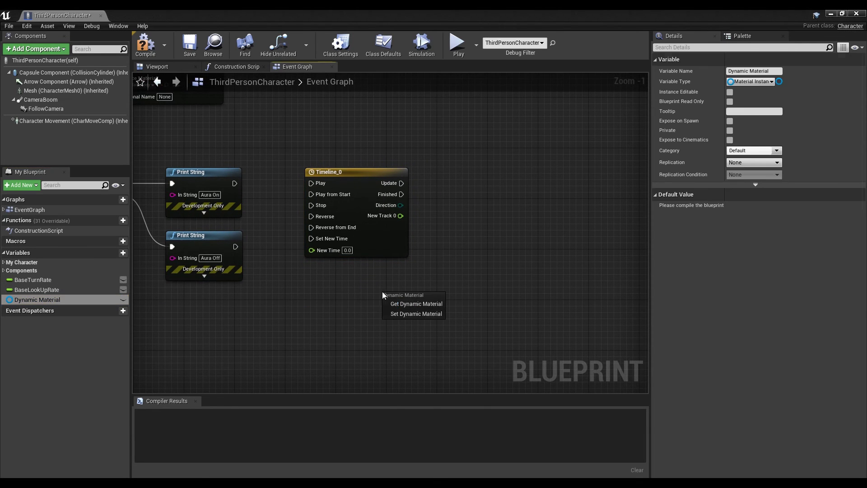
{"action": "left_click", "coordinate": [426, 304]}
{"action": "left_click_drag", "start_coordinate": [433, 301], "coordinate": [495, 215]}
{"action": "type", "text": "set"}
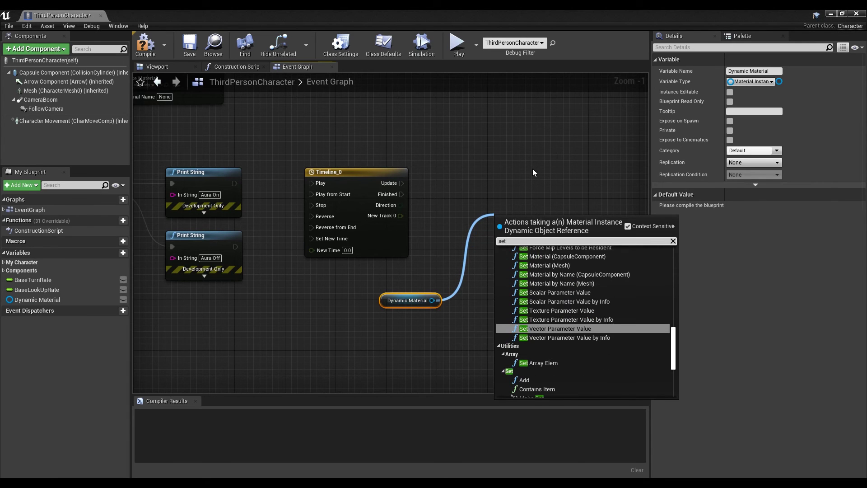
{"action": "type", "text": " sc"}
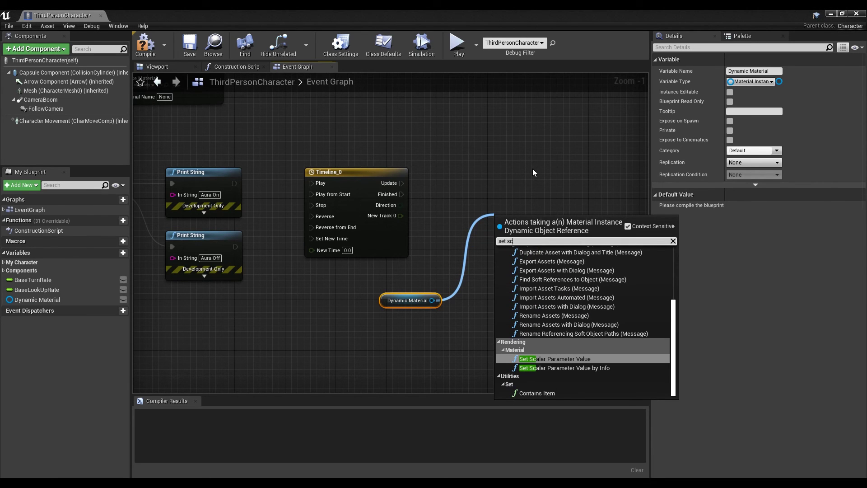
{"action": "left_click", "coordinate": [580, 360]}
{"action": "left_click_drag", "start_coordinate": [550, 226], "coordinate": [549, 191]}
{"action": "left_click", "coordinate": [555, 225]}
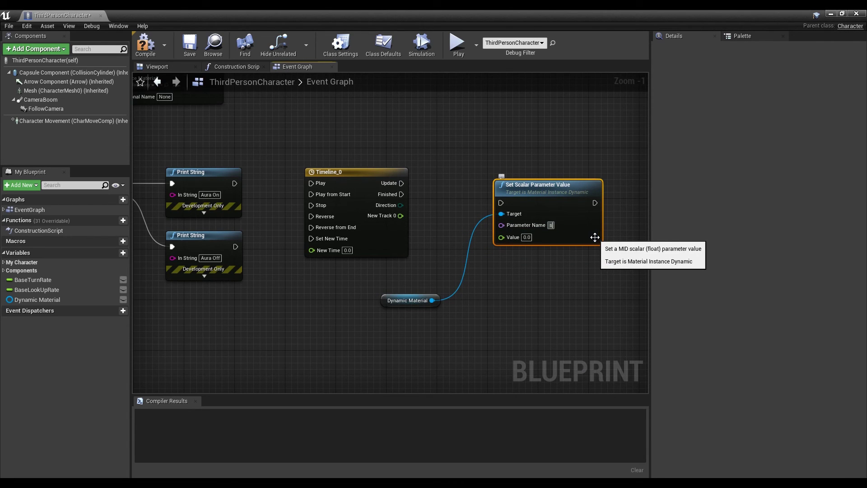
{"action": "type", "text": "Switch Value"}
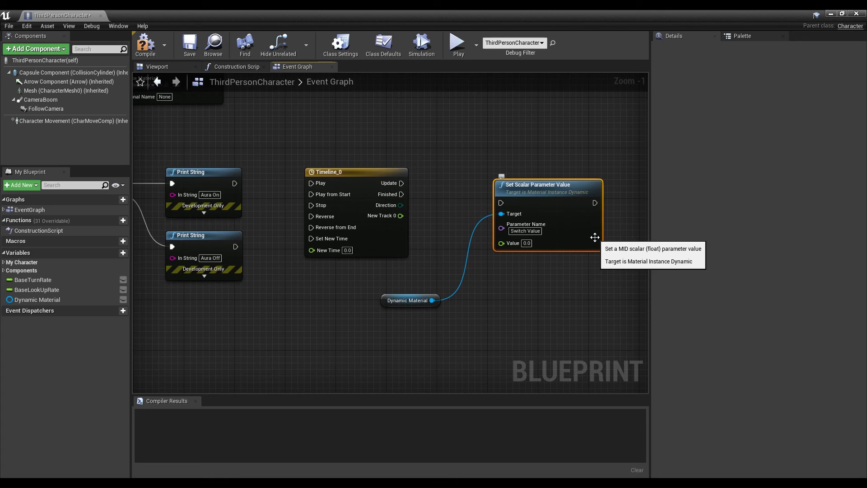
{"action": "left_click", "coordinate": [614, 271]}
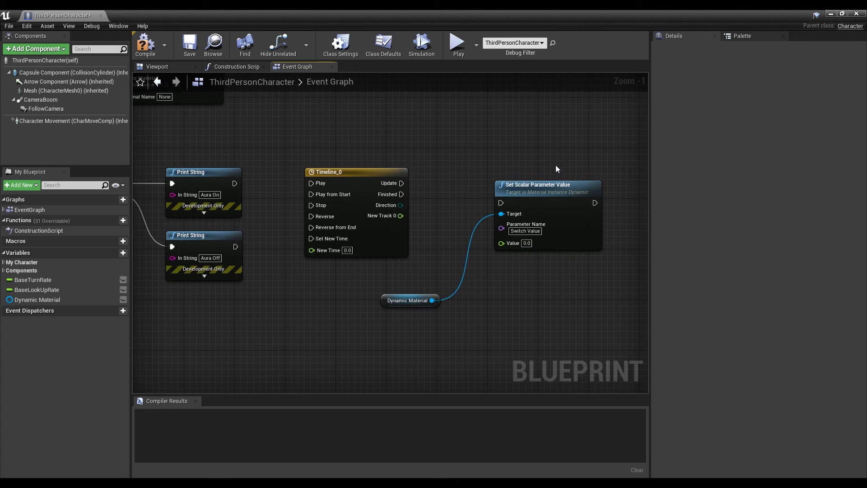
Duplicate the Set Scalar Parameter Value node and connect Dynamic Material to the copy's Target.
{"action": "left_click", "coordinate": [549, 196]}
{"action": "key", "text": "ctrl+c"}
{"action": "key", "text": "ctrl+v"}
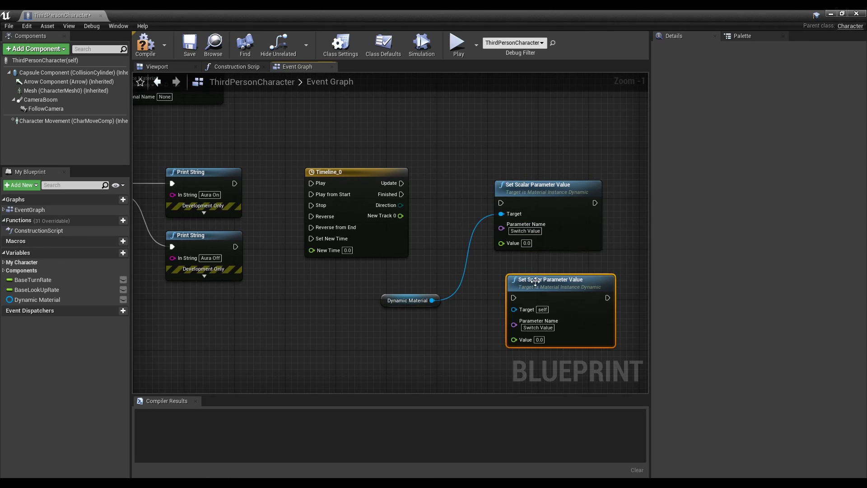
{"action": "left_click_drag", "start_coordinate": [434, 301], "coordinate": [502, 309]}
{"action": "left_click_drag", "start_coordinate": [530, 195], "coordinate": [536, 178]}
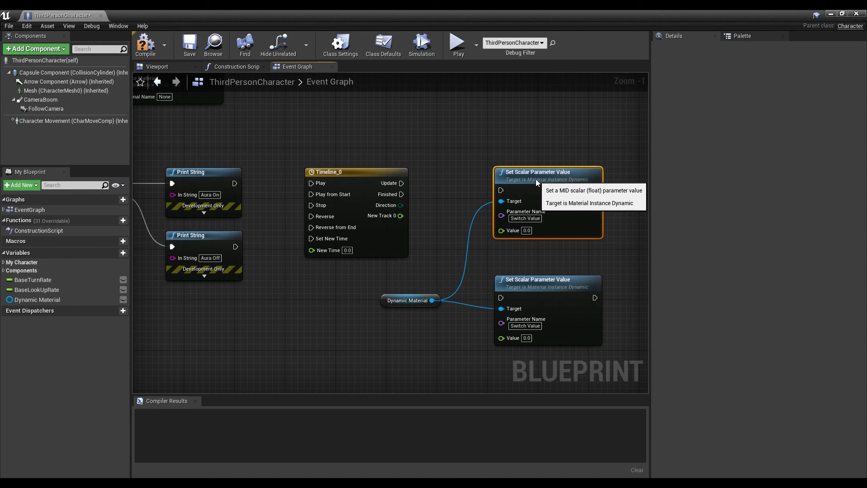
{"action": "right_click_drag", "start_coordinate": [256, 202], "coordinate": [288, 209]}
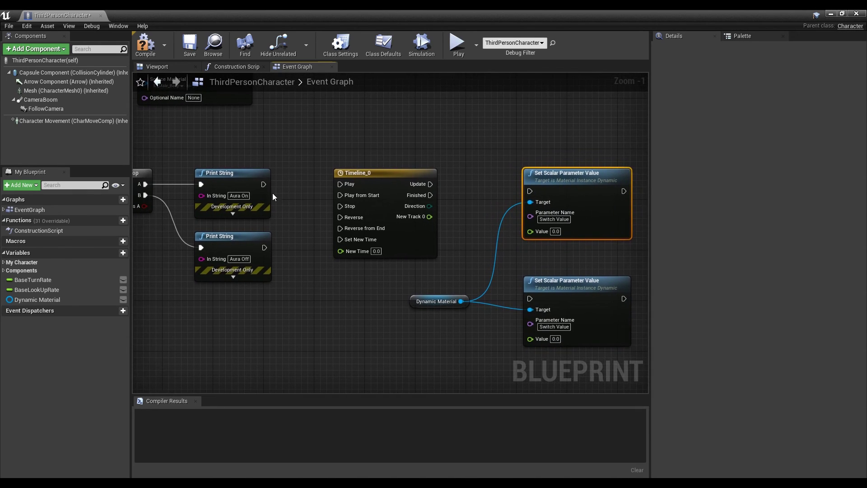
Wire Aura On to Play, Aura Off to Reverse, Update/Finished and New Track 0 into both Set nodes.
{"action": "left_click_drag", "start_coordinate": [264, 184], "coordinate": [341, 183]}
{"action": "left_click_drag", "start_coordinate": [263, 247], "coordinate": [340, 217]}
{"action": "left_click_drag", "start_coordinate": [431, 184], "coordinate": [556, 174]}
{"action": "left_click_drag", "start_coordinate": [430, 195], "coordinate": [530, 298]}
{"action": "left_click_drag", "start_coordinate": [433, 218], "coordinate": [530, 338]}
{"action": "right_click_drag", "start_coordinate": [581, 265], "coordinate": [558, 224]}
{"action": "scroll", "coordinate": [558, 224], "scroll_direction": "down", "scroll_amount": 2}
{"action": "left_click_drag", "start_coordinate": [597, 120], "coordinate": [367, 289]}
{"action": "left_click", "coordinate": [457, 147]}
{"action": "right_click_drag", "start_coordinate": [457, 147], "coordinate": [455, 190]}
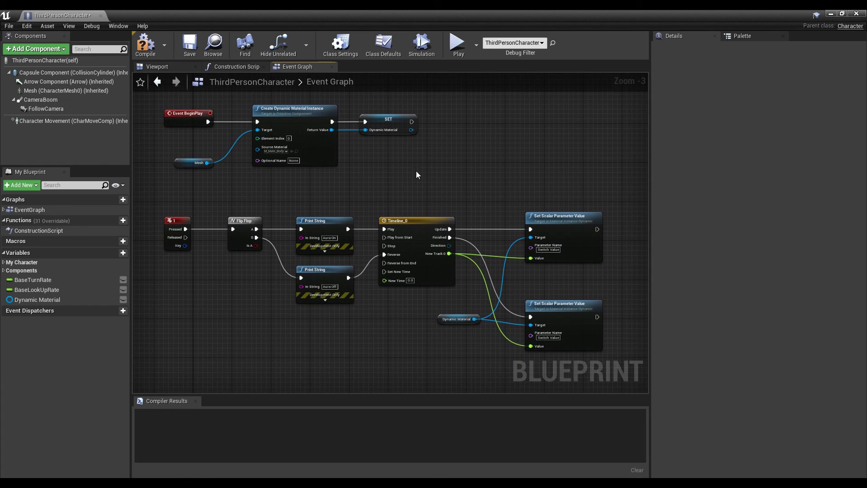
Compile and save the ThirdPersonCharacter blueprint, then close its editor.
{"action": "left_click", "coordinate": [144, 52]}
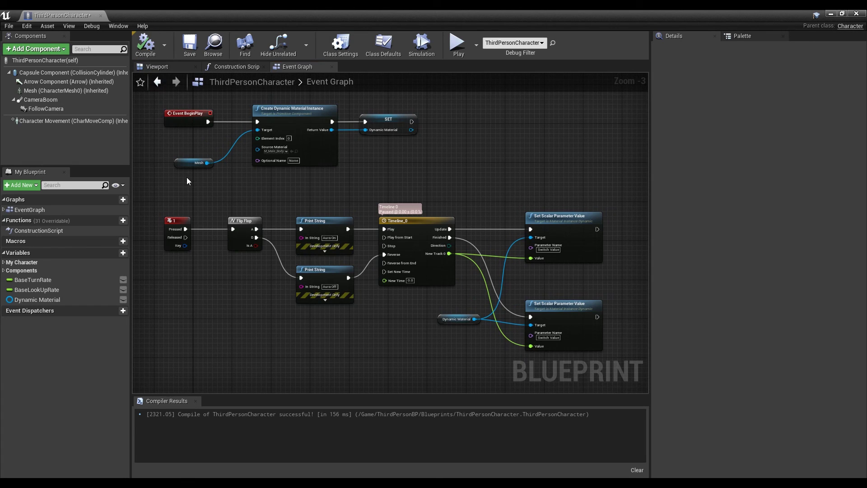
{"action": "left_click", "coordinate": [190, 55]}
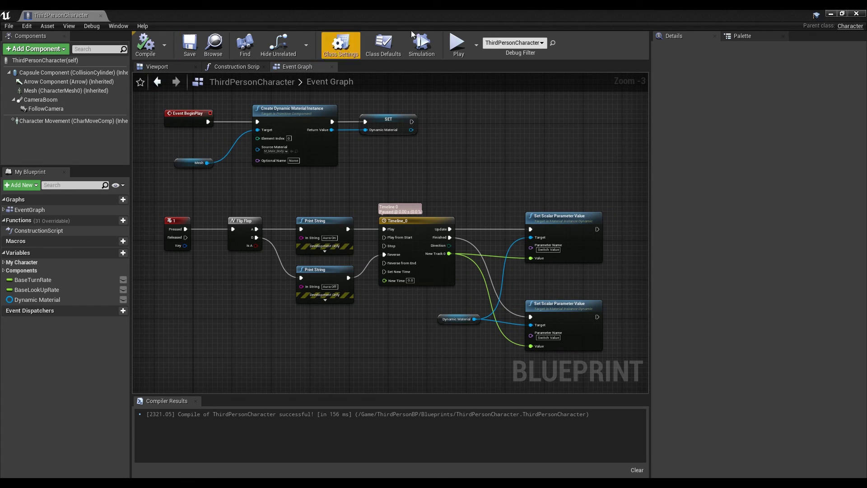
{"action": "left_click", "coordinate": [855, 14]}
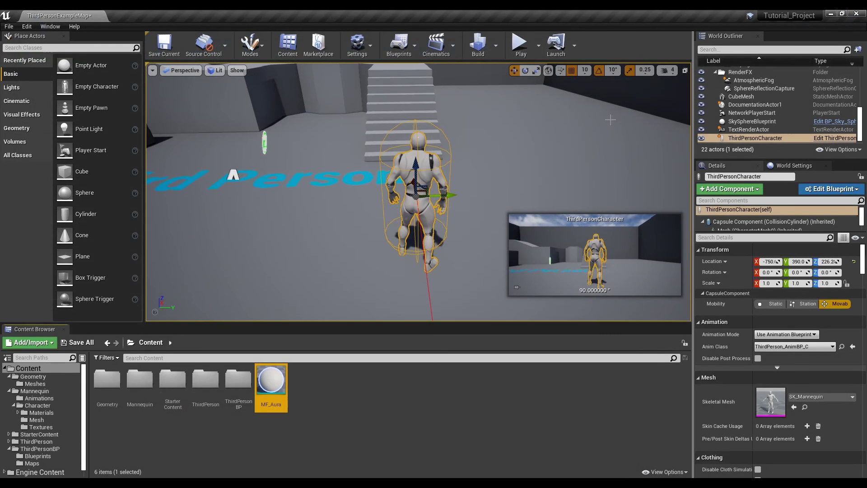
Play the level, walk the character forward, and turn the aura glow on.
{"action": "left_click", "coordinate": [520, 44]}
{"action": "key", "text": "w"}
{"action": "key", "text": "f"}
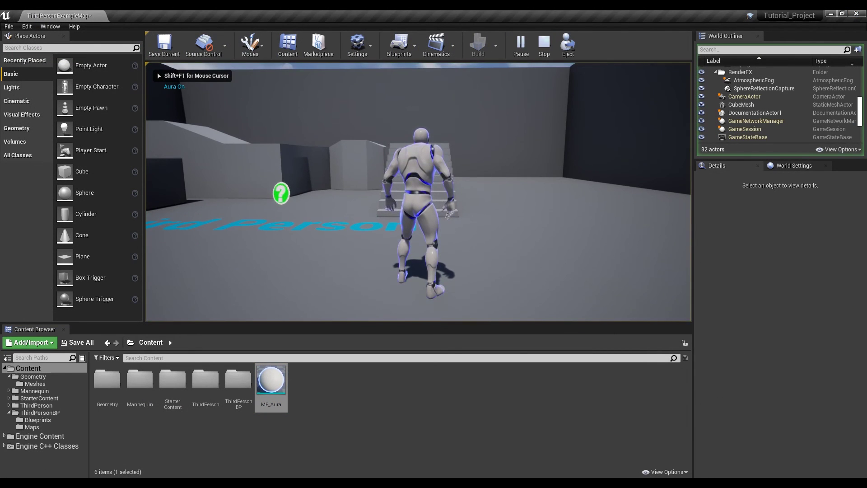